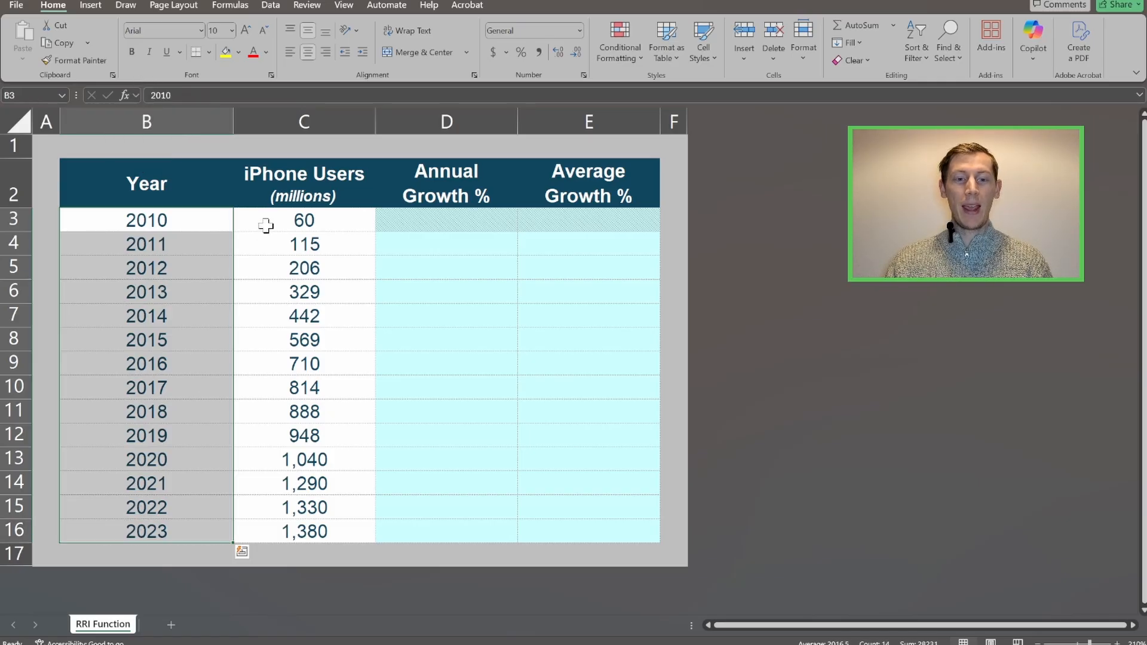
Review the iPhone user figures in C3:C16, focusing on the 2010 and 2011 values.
drag(265, 225, 269, 536)
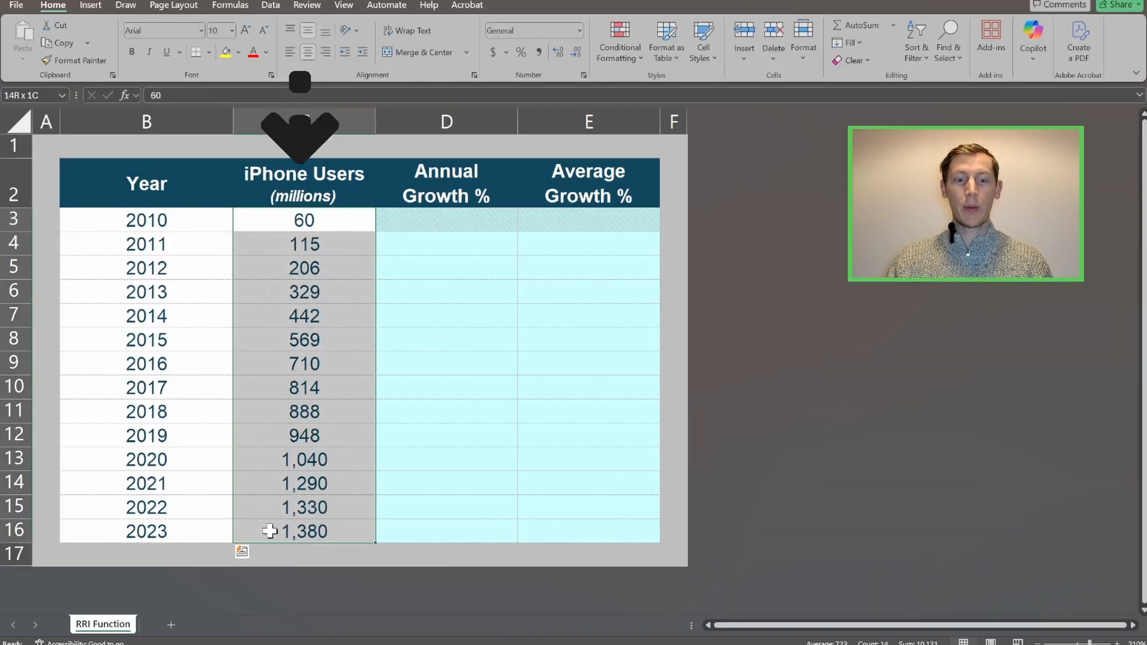
click(289, 322)
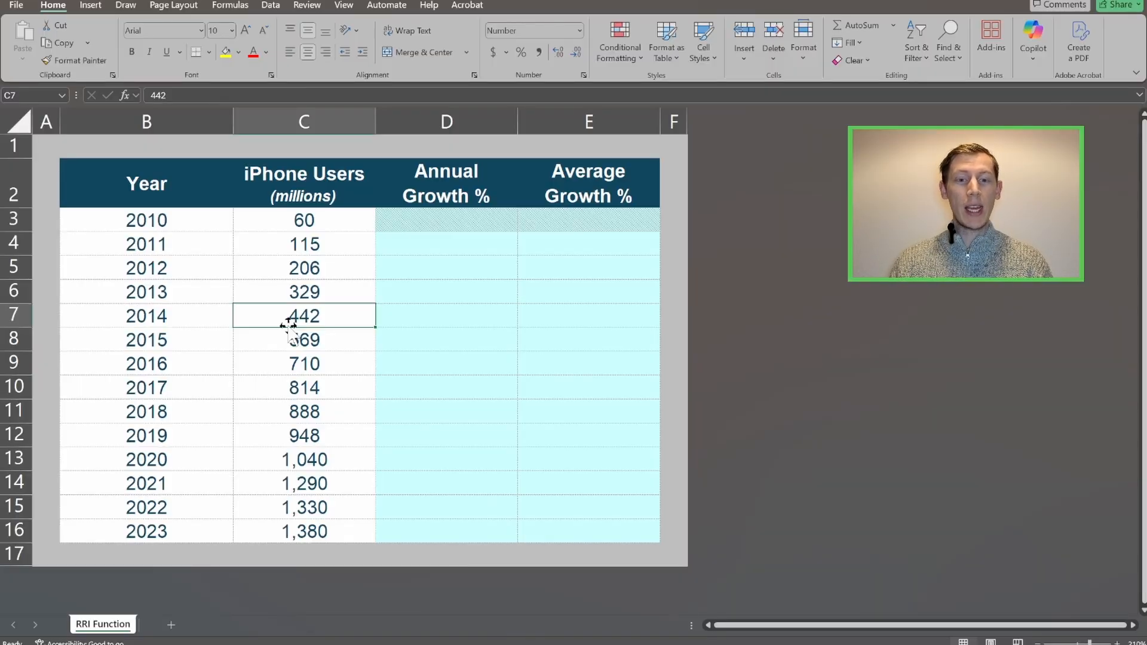
click(404, 246)
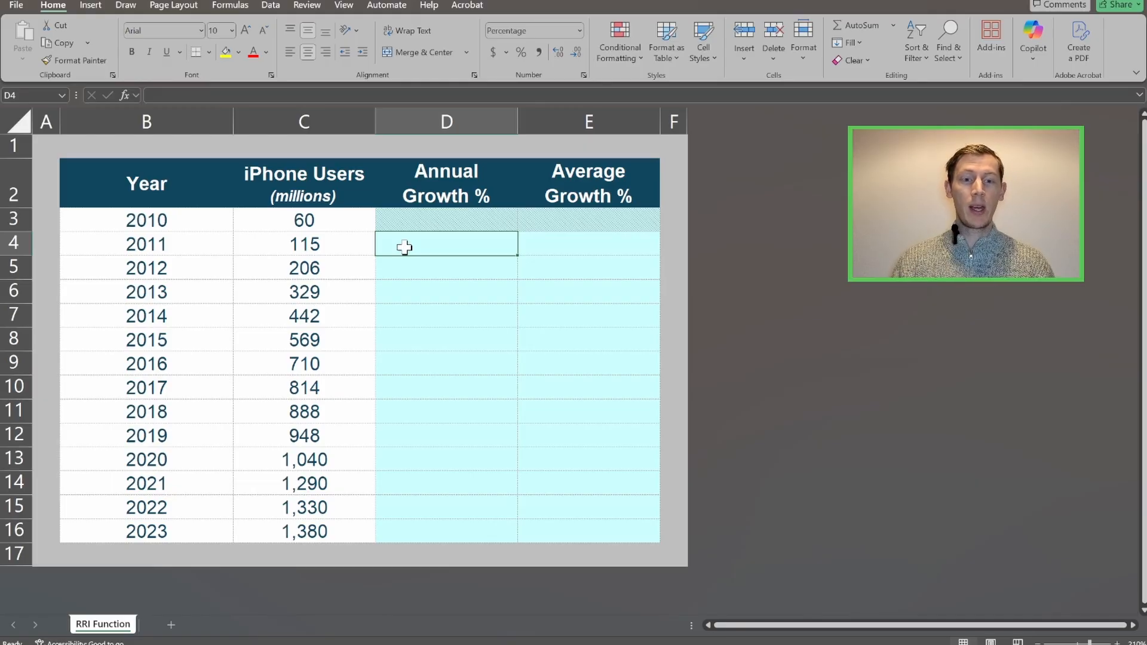
click(288, 217)
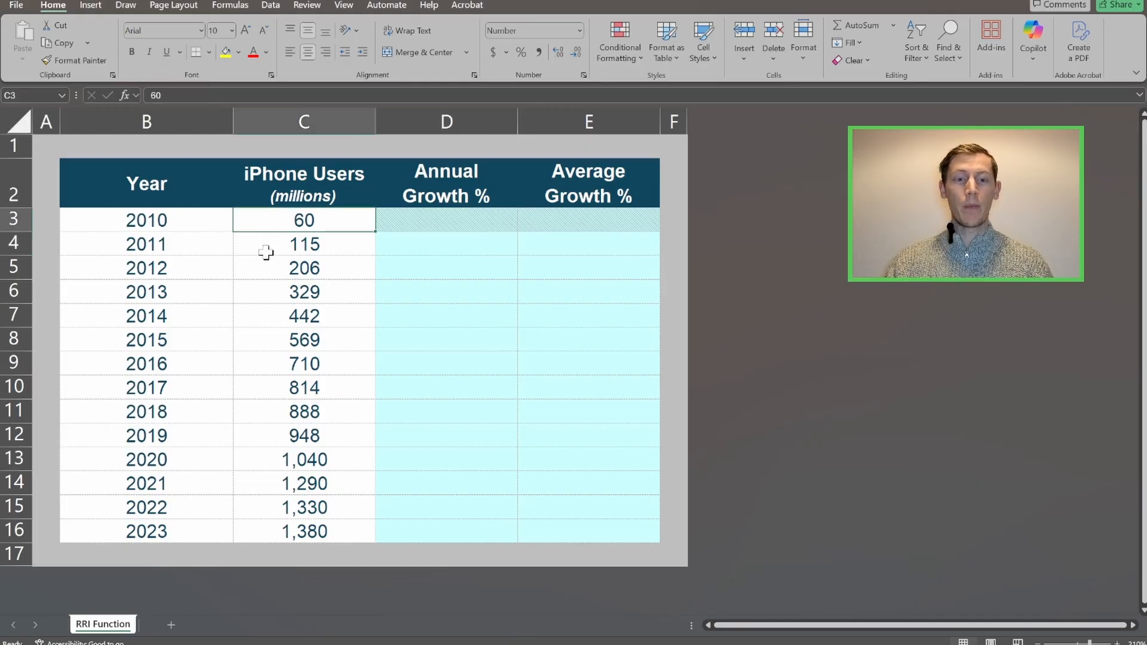
click(275, 251)
Enter a formula in D4 that divides the 2011 users by the 2010 users, =C4/C3.
click(408, 243)
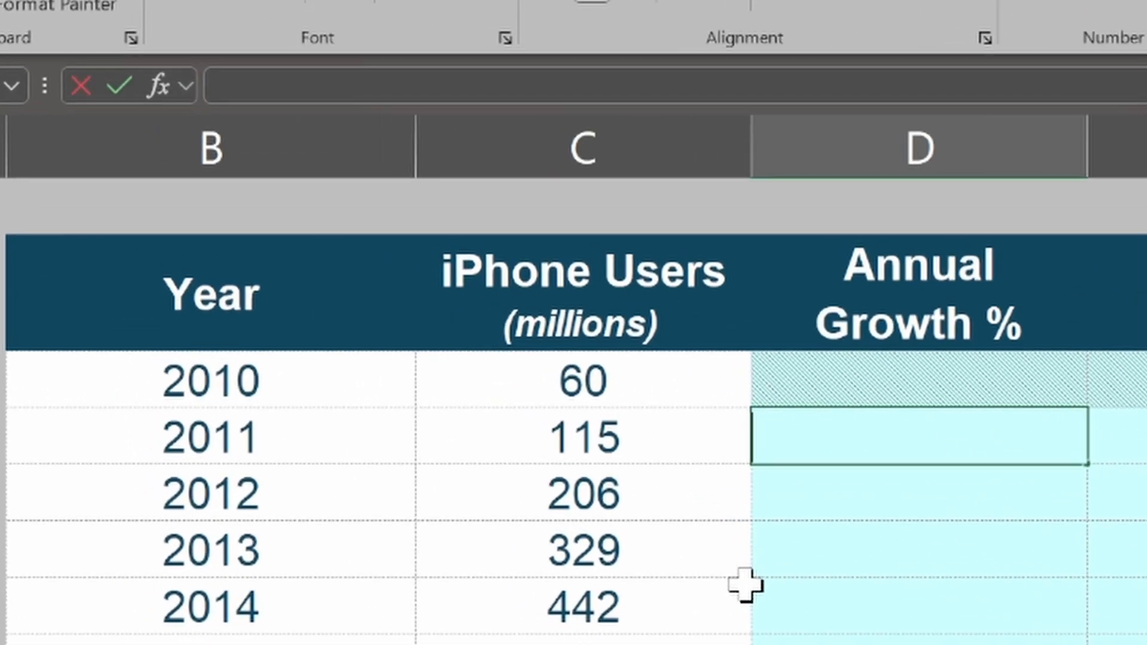
text(=)
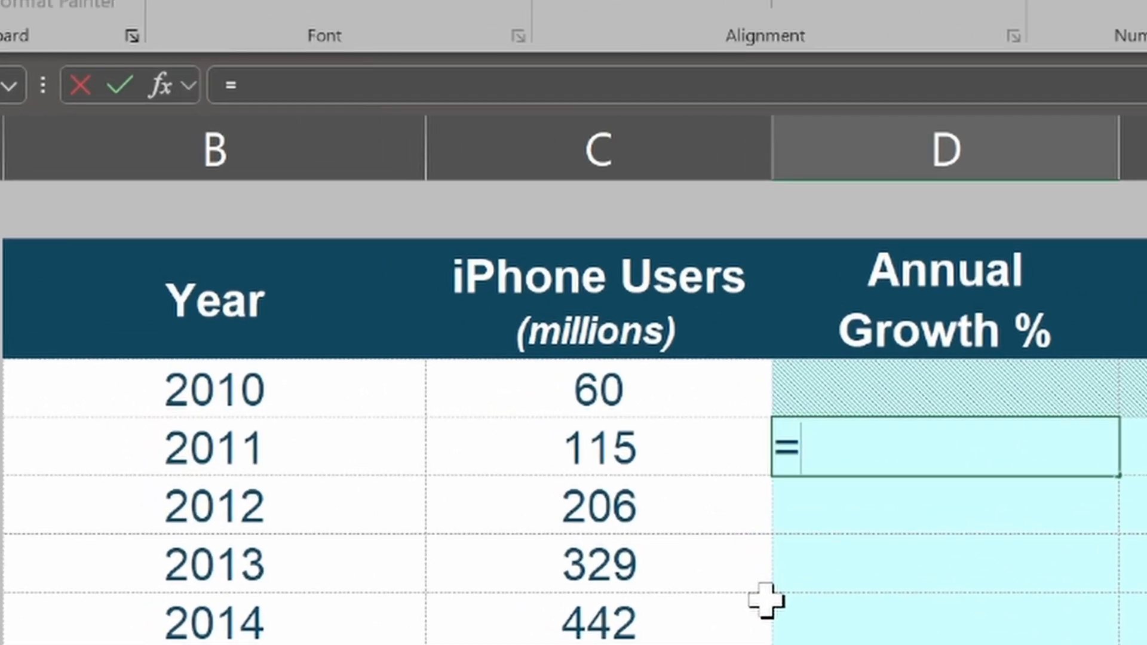
key(Left)
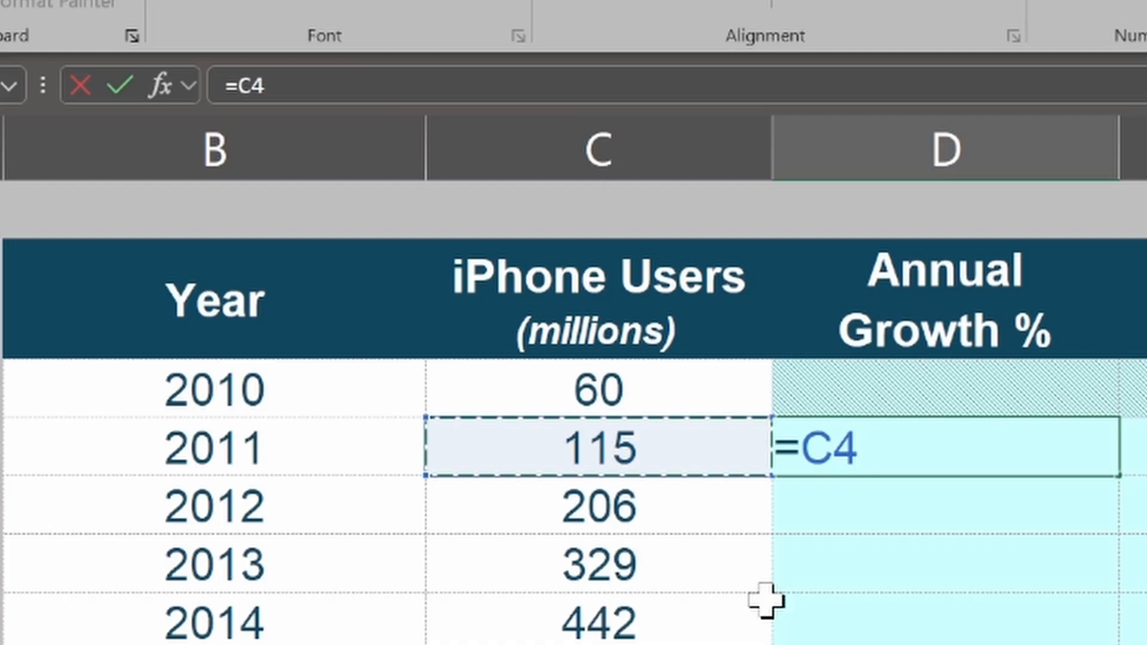
text(/)
key(Left)
key(Up)
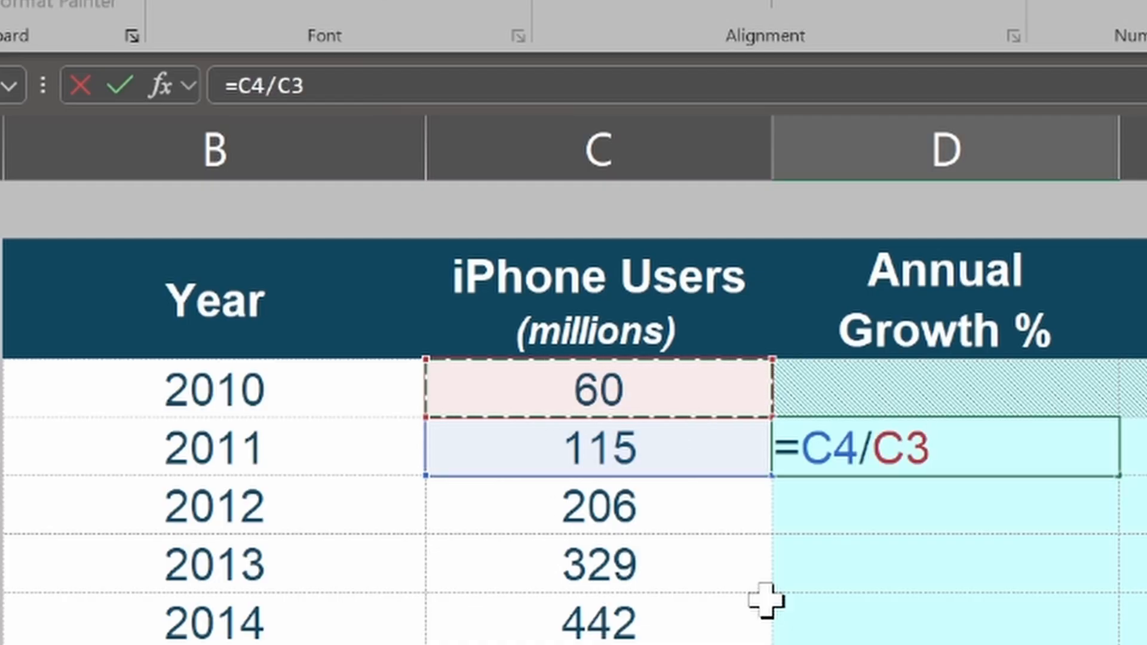
key(Return)
key(Up)
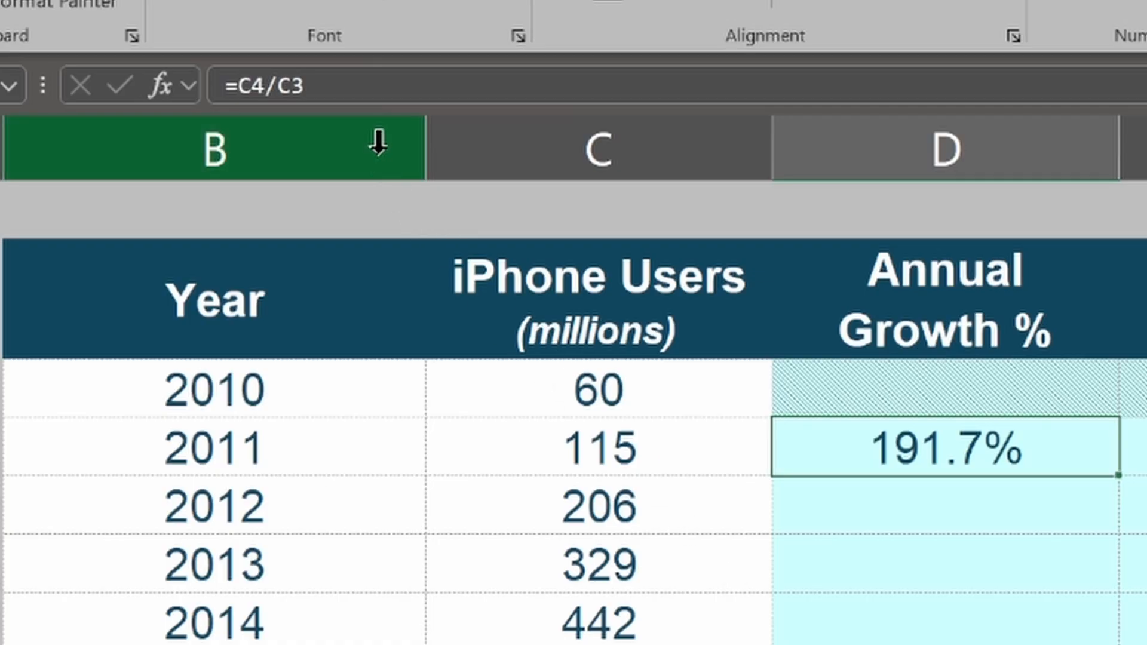
Change the D4 formula to =C4/C3-1 and fill it down the Annual Growth % column through D16.
click(381, 95)
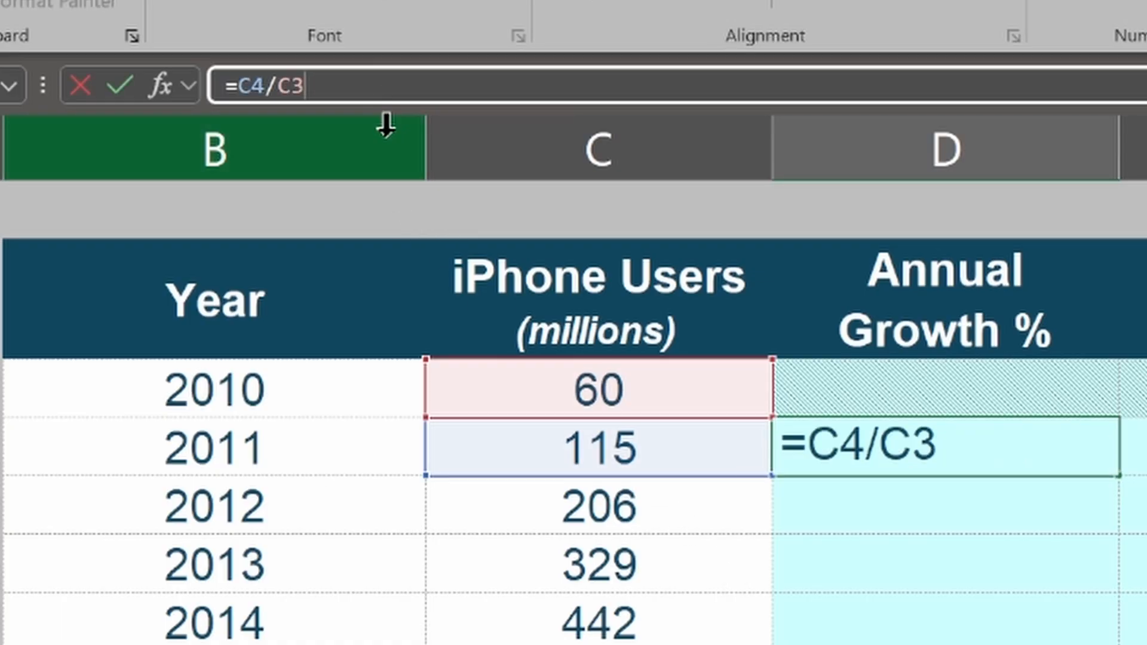
text(-1)
key(Return)
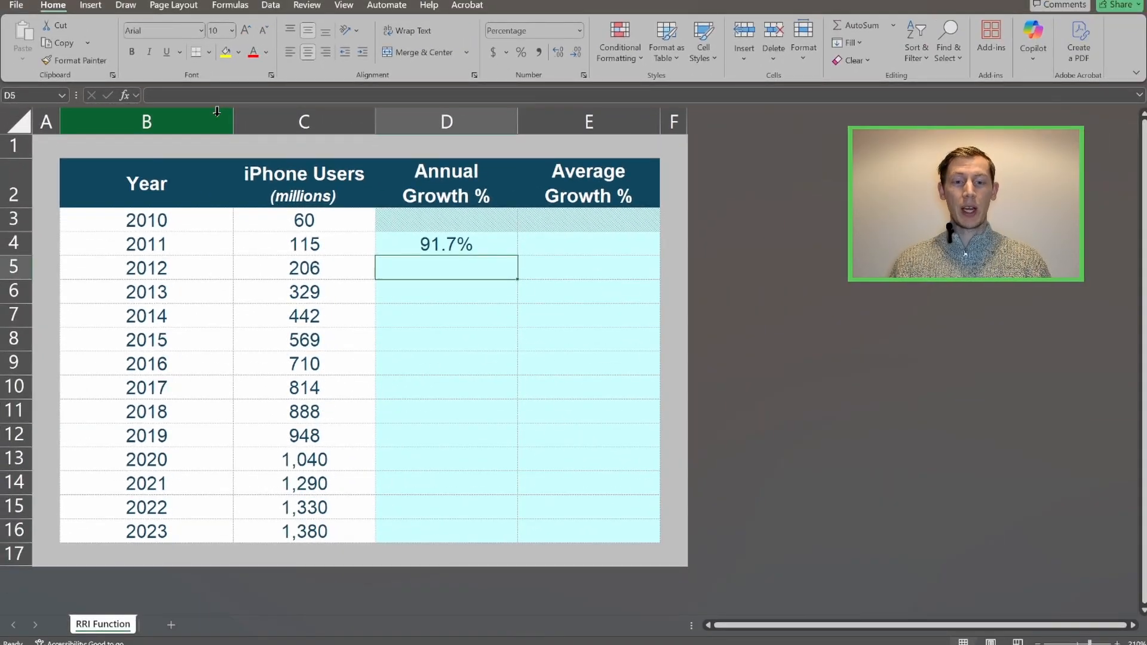
click(446, 244)
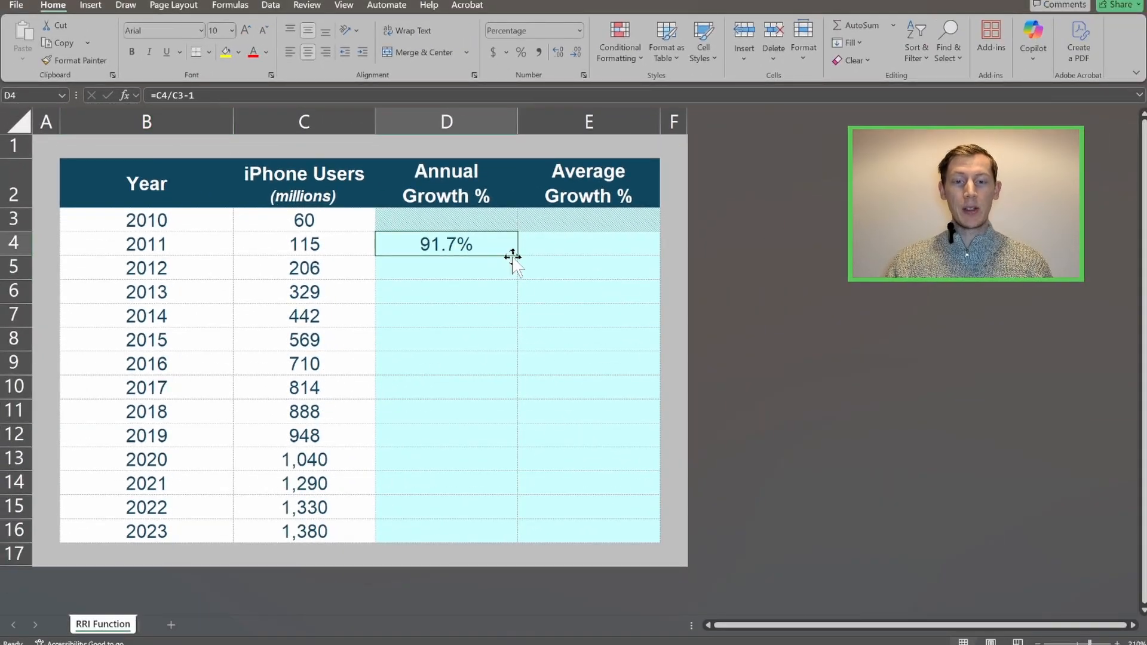
drag(517, 255, 488, 536)
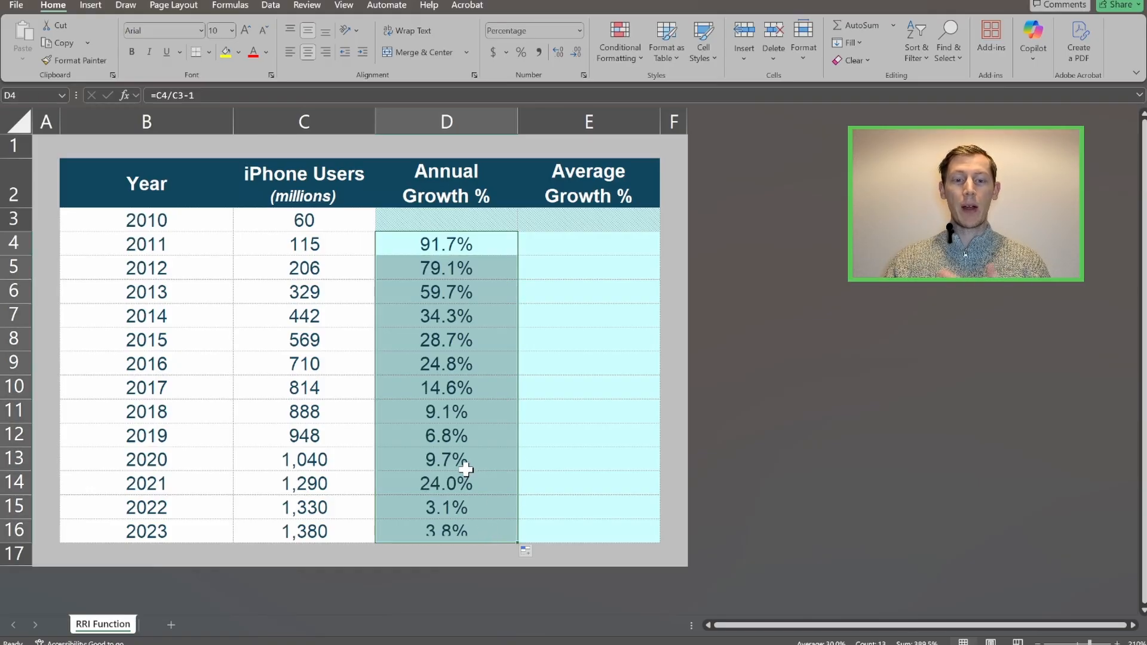
Examine the annual growth percentages across the years in column D, comparing the early years with the more recent ones.
click(449, 298)
click(443, 364)
click(433, 413)
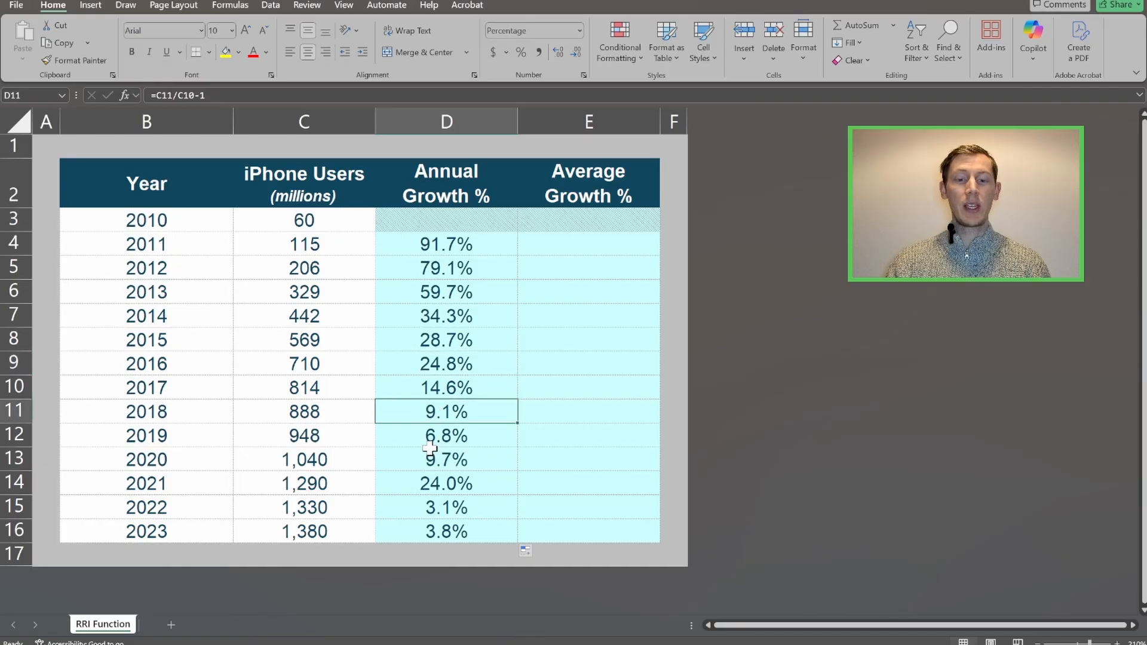
click(432, 458)
click(442, 387)
click(433, 435)
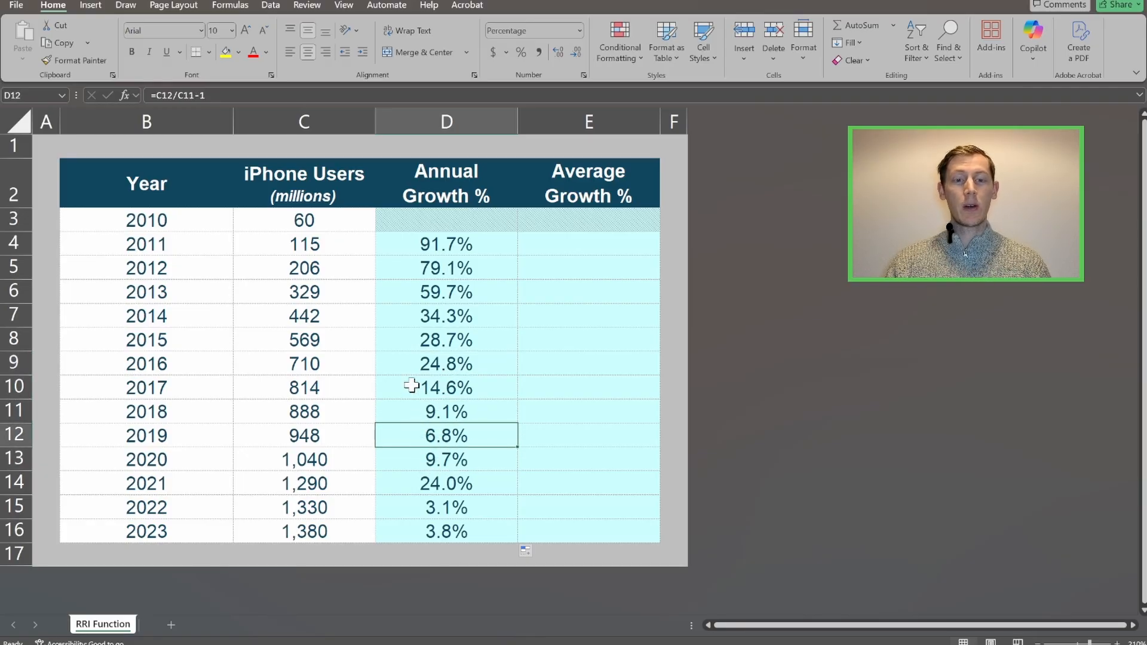
click(414, 244)
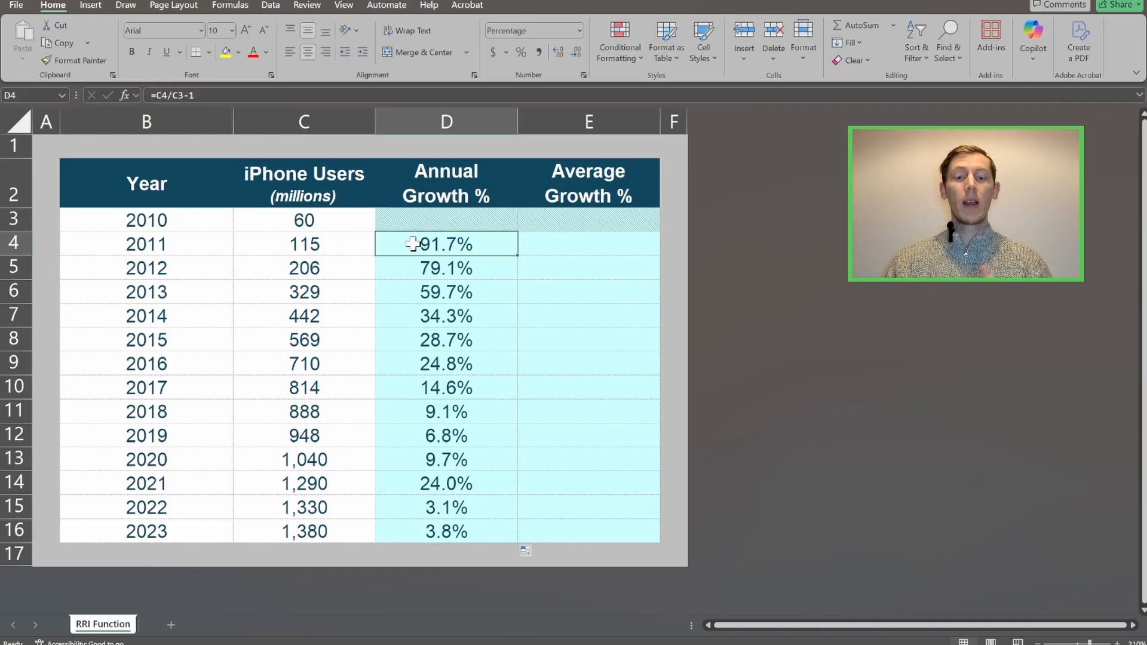
click(430, 417)
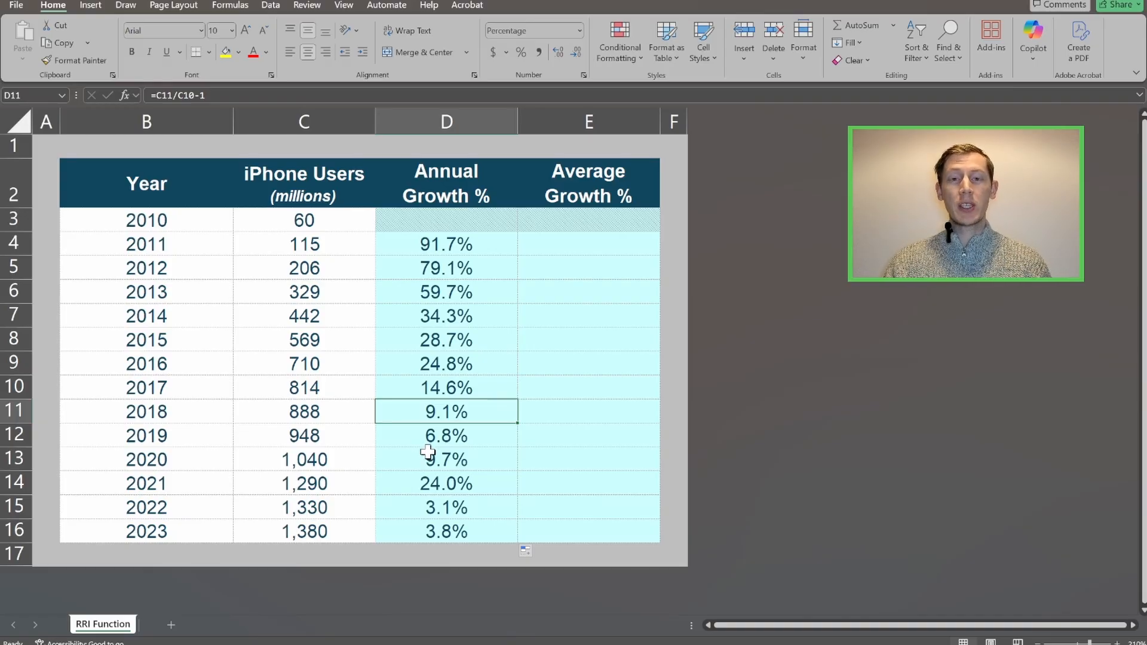
click(450, 355)
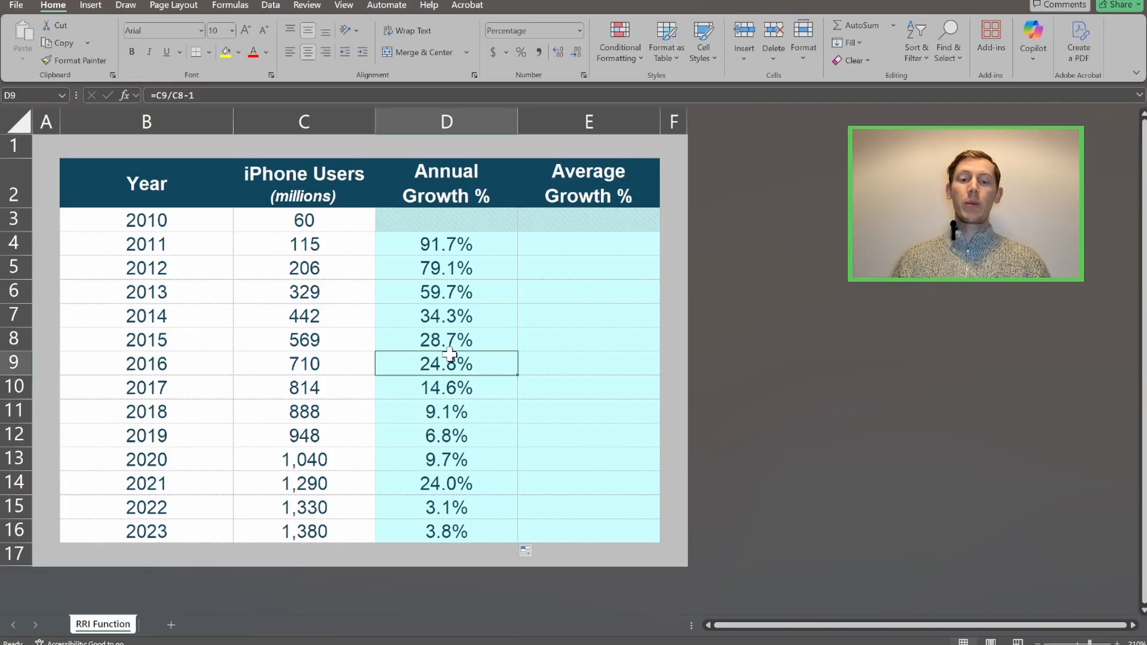
Clear all the annual growth formulas in D4:D16.
key(Up)
key(Up)
key(Up)
key(Up)
key(Up)
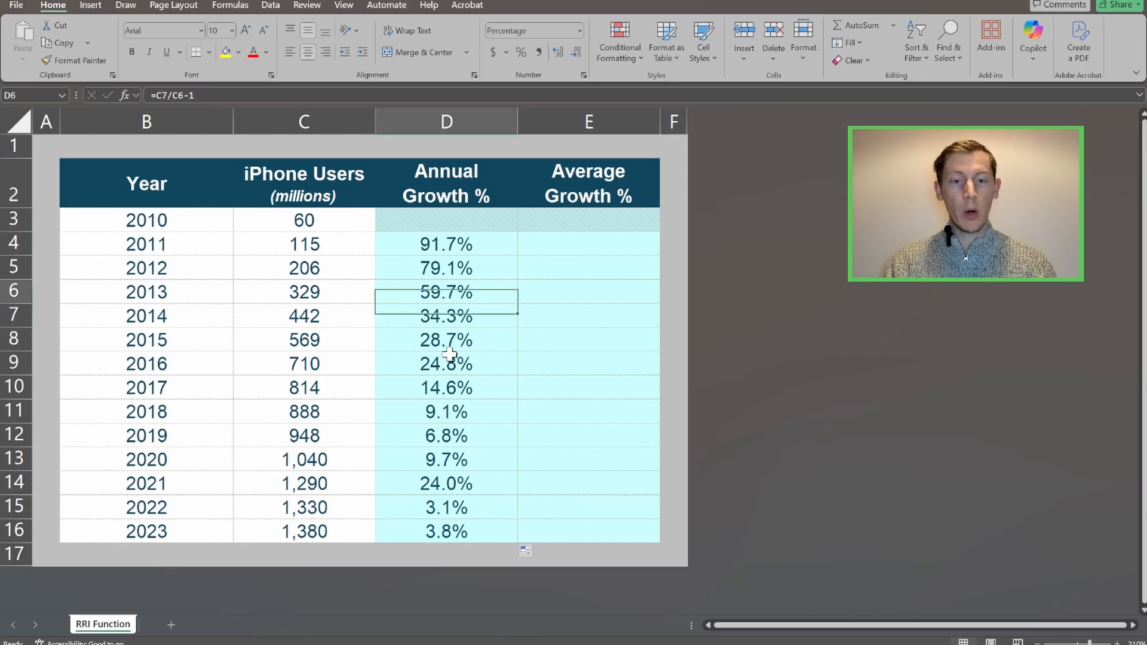
key(ctrl+shift+Down)
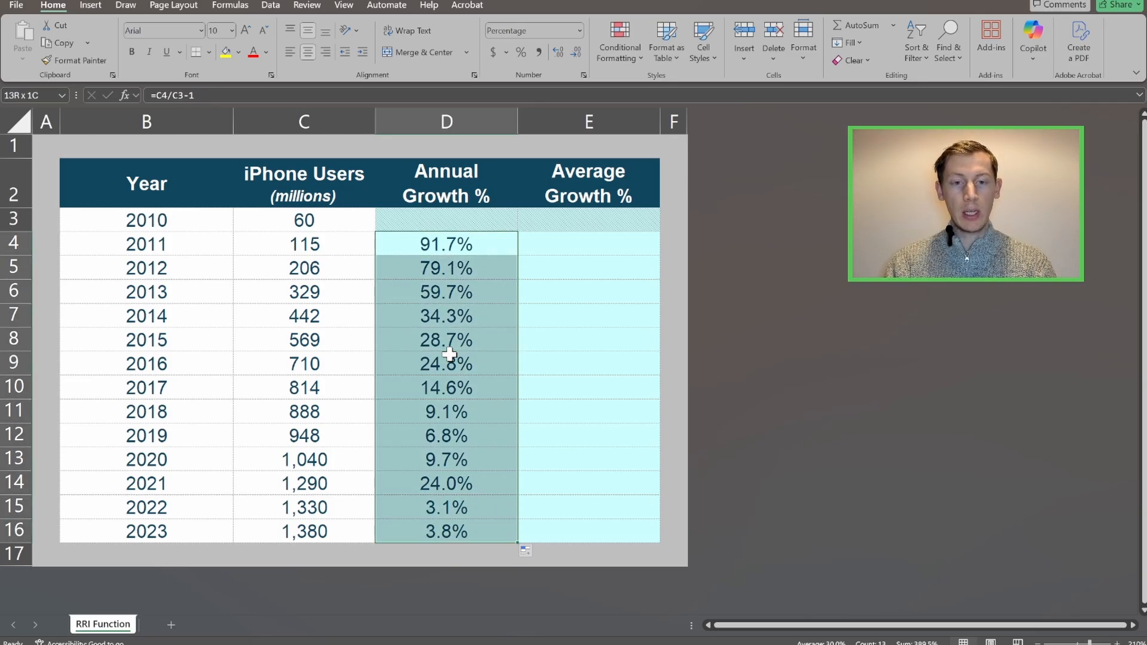
key(Delete)
Try the two-year growth formula =C16/C14-1 in D16 for 2023 against 2021, and clear the cell again.
key(Down)
key(Down)
key(Down)
key(Down)
key(Down)
key(Down)
key(Down)
key(Down)
key(Down)
key(Down)
key(Down)
key(Down)
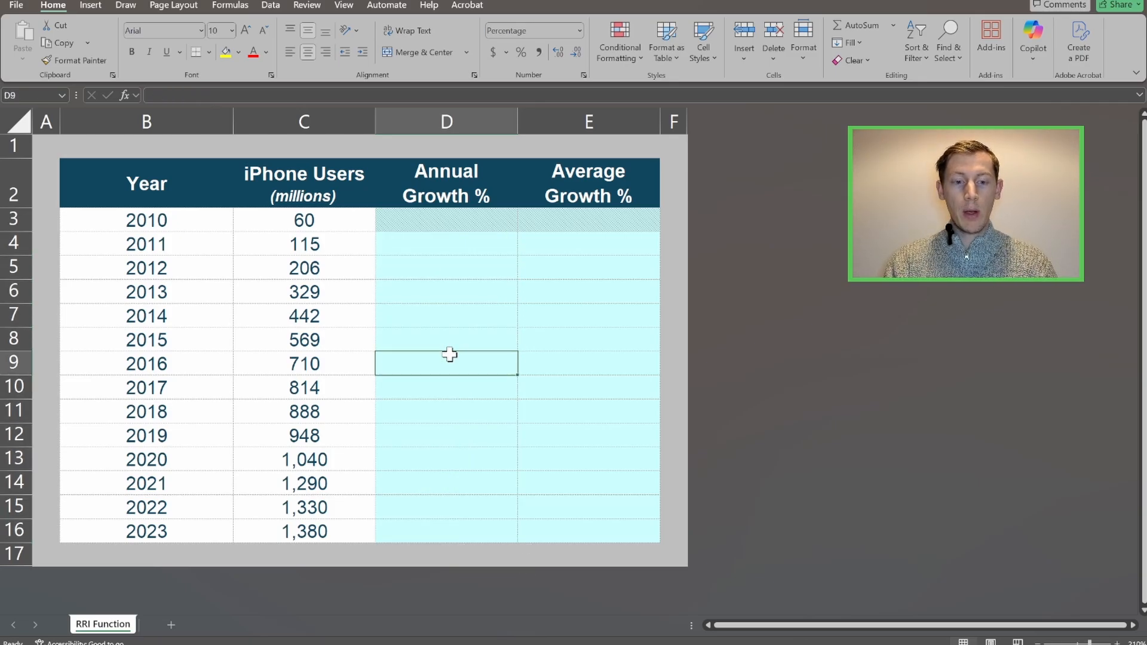
text(=)
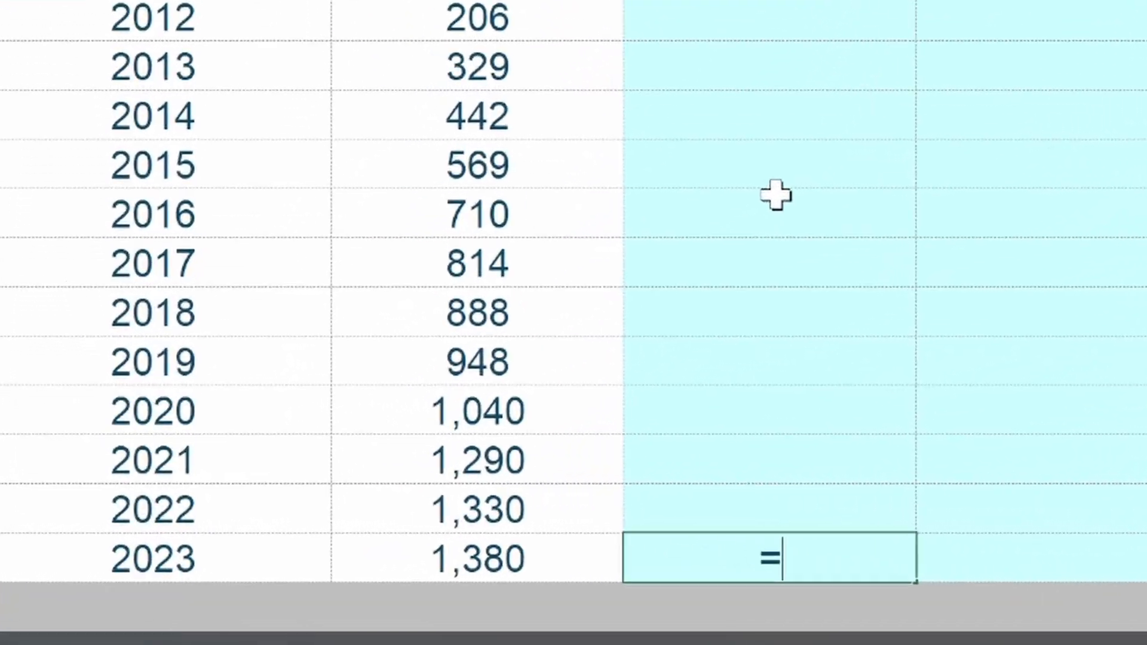
key(Left)
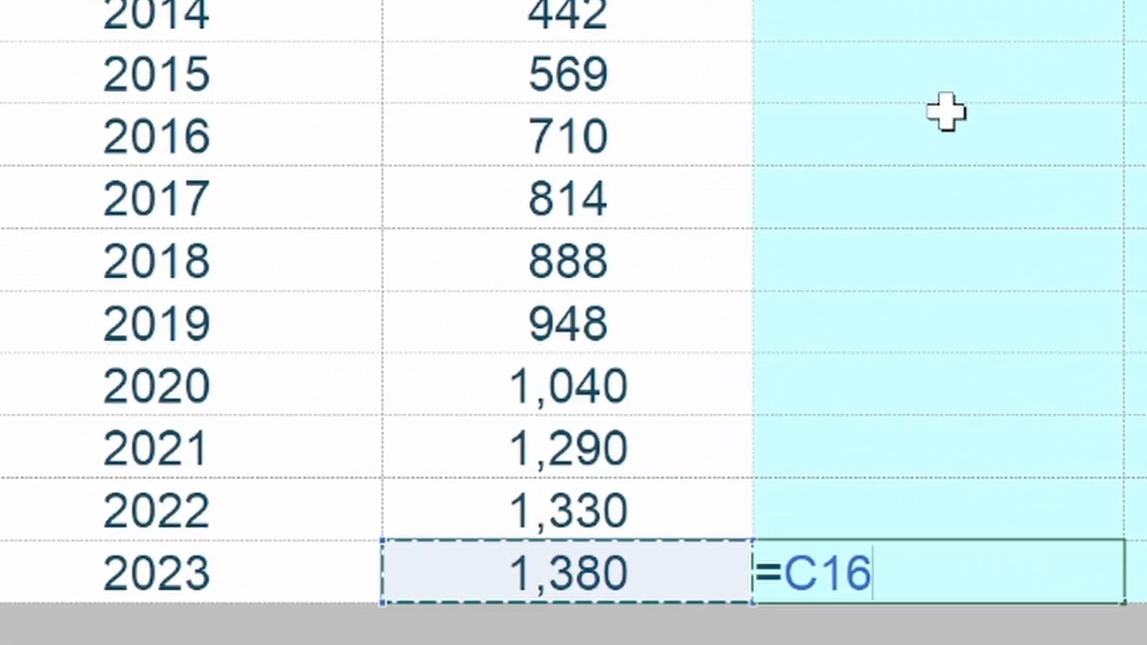
text(/)
key(Up)
key(Up)
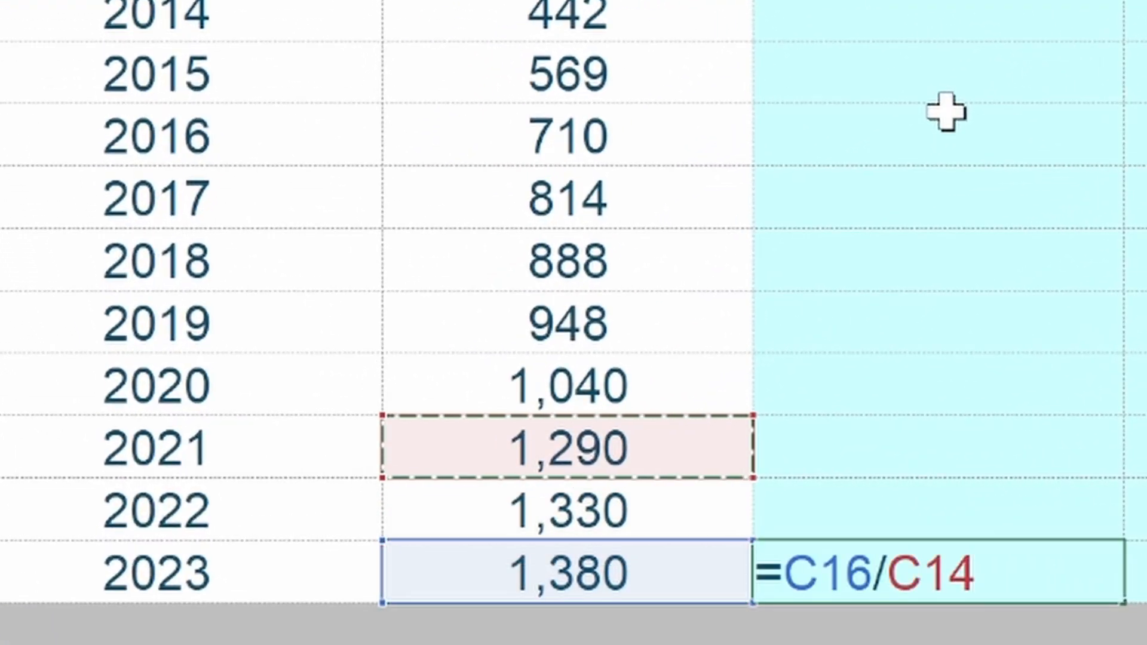
text(-1)
key(Return)
key(Up)
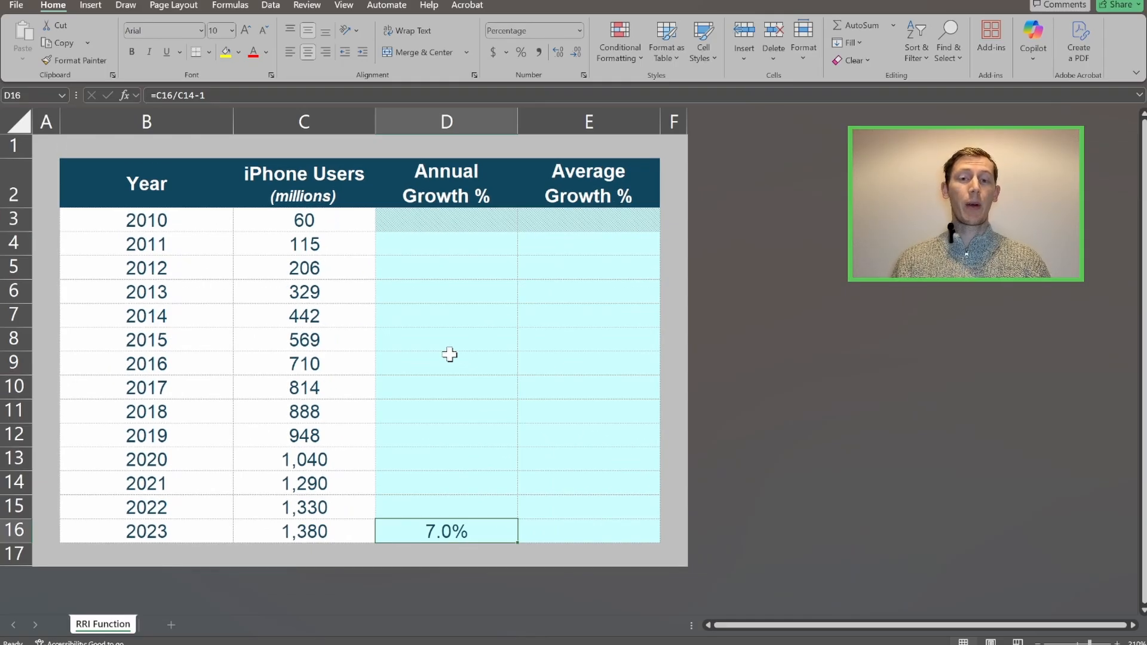
key(Delete)
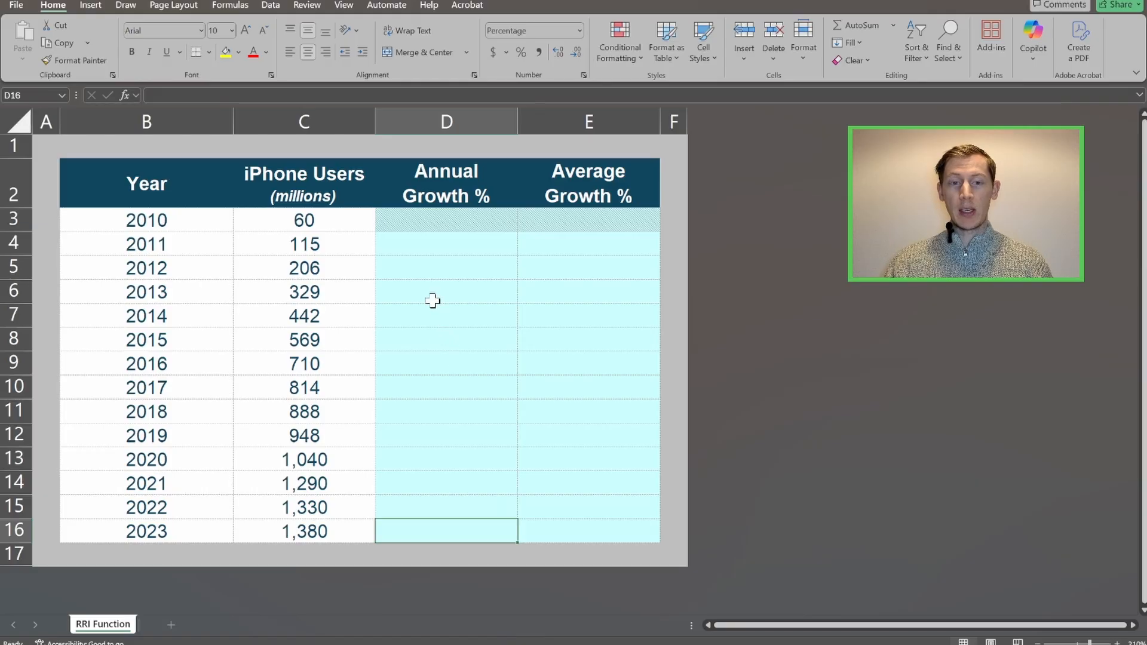
Enter =C4/C3-1 in D4 for the 2011 annual growth and copy it down through D16.
click(420, 251)
text(=)
key(Left)
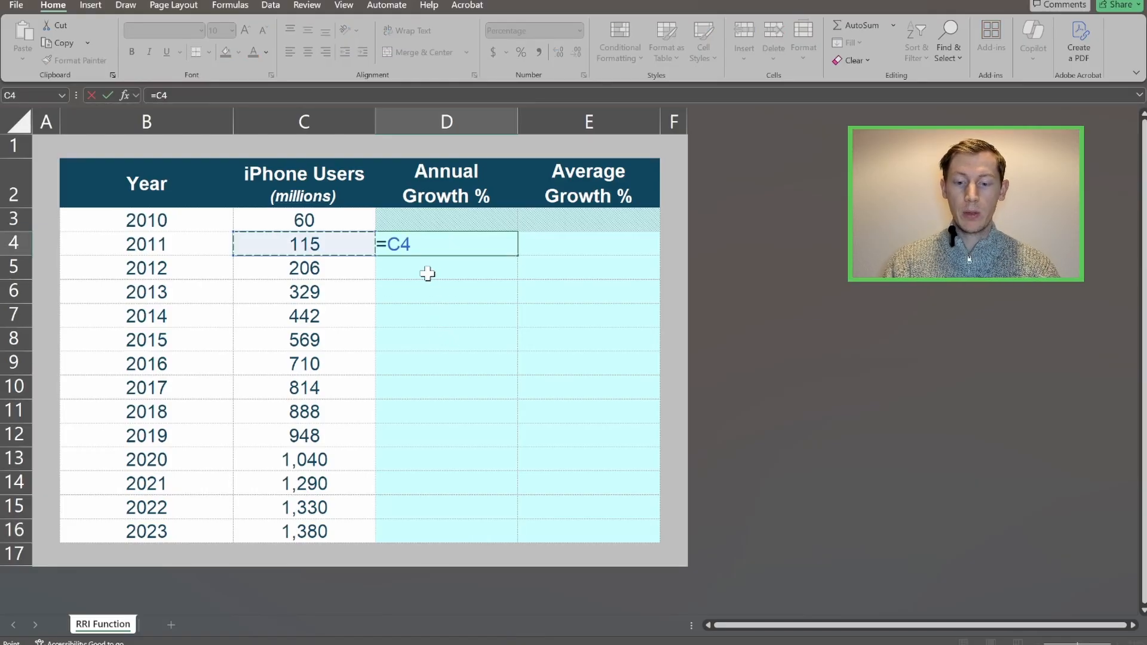
text(/)
key(Left)
key(Up)
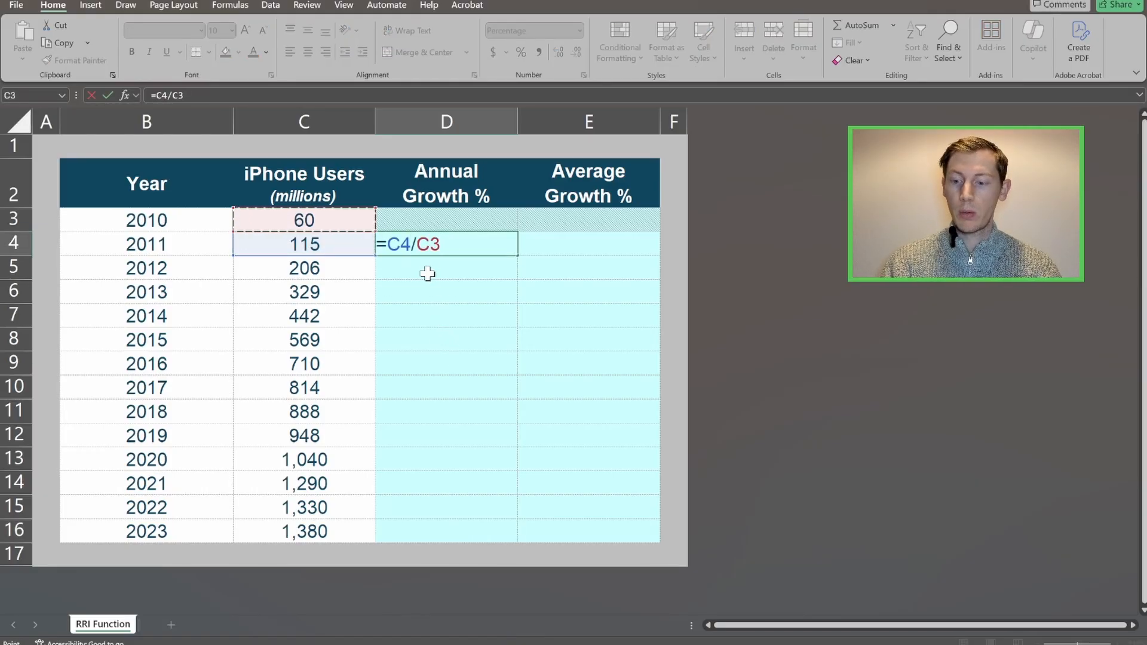
text(-1)
key(Return)
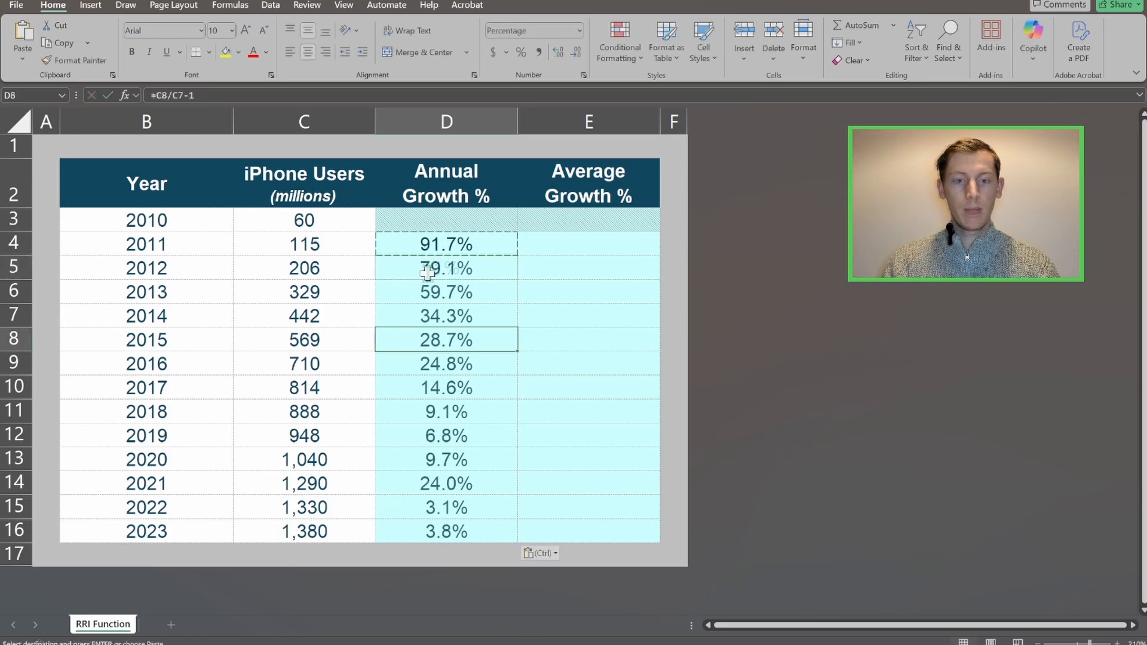
key(Up)
key(Up)
key(Up)
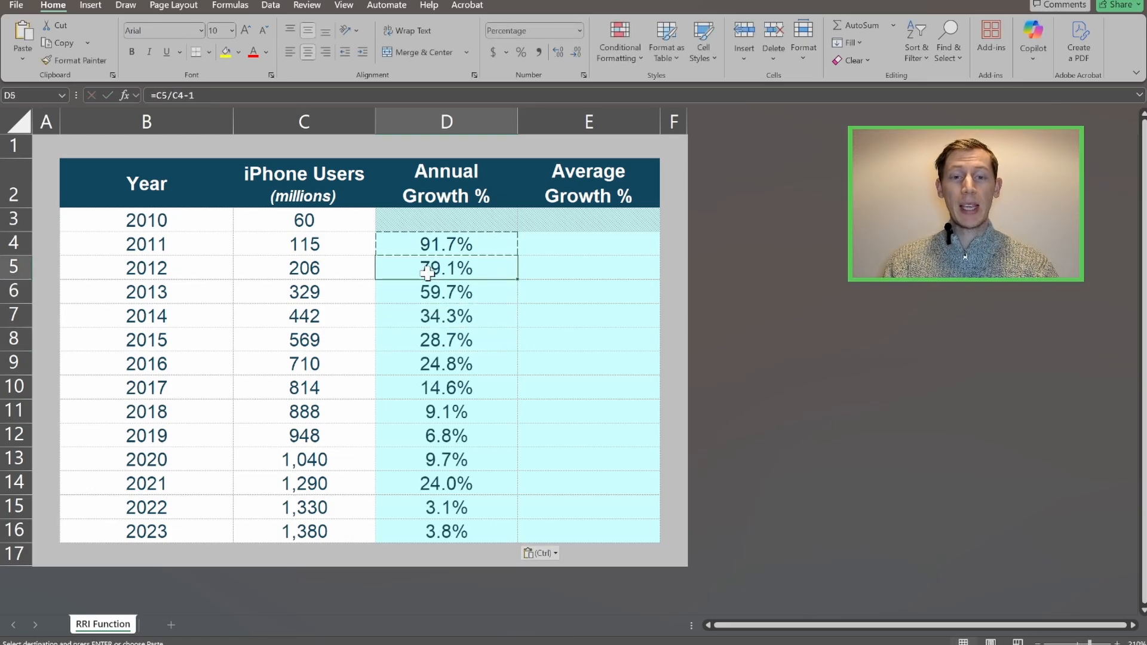
key(Escape)
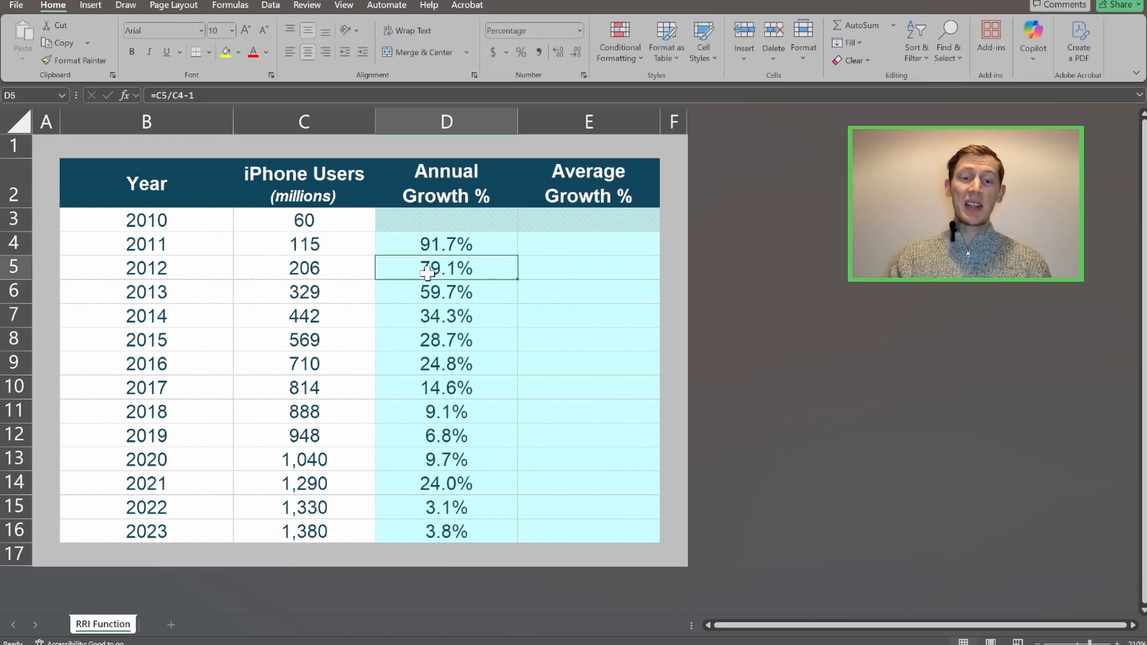
Review the annual growth percentages in D4:D16 and select cell E4 in the Average Growth % column.
key(Right)
key(Up)
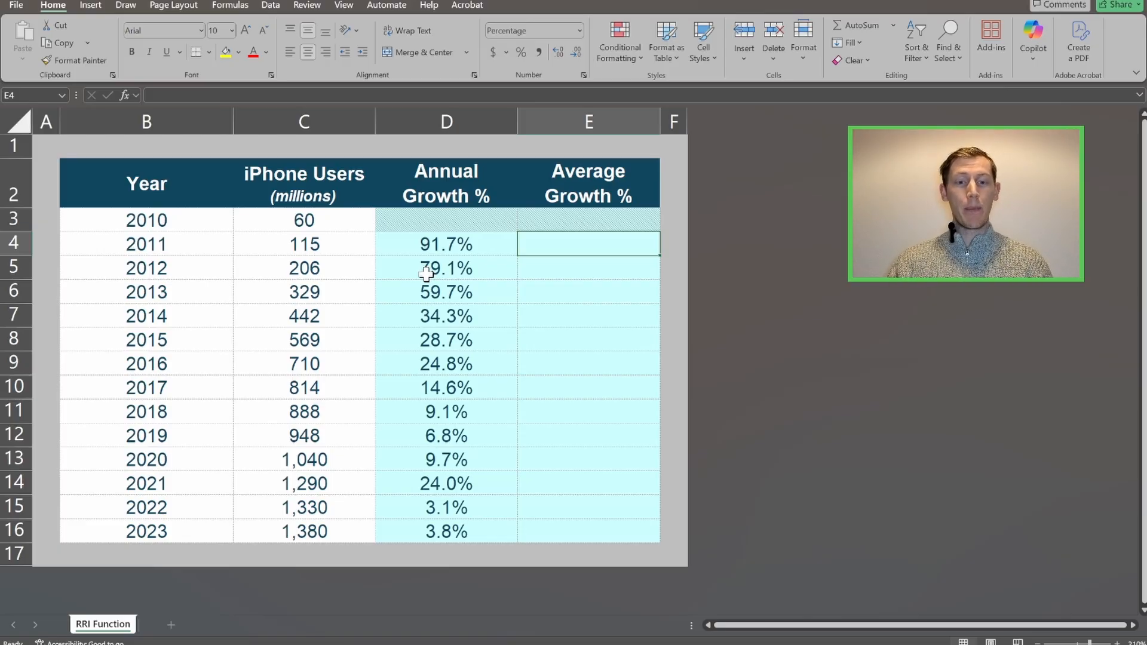
drag(392, 245, 380, 531)
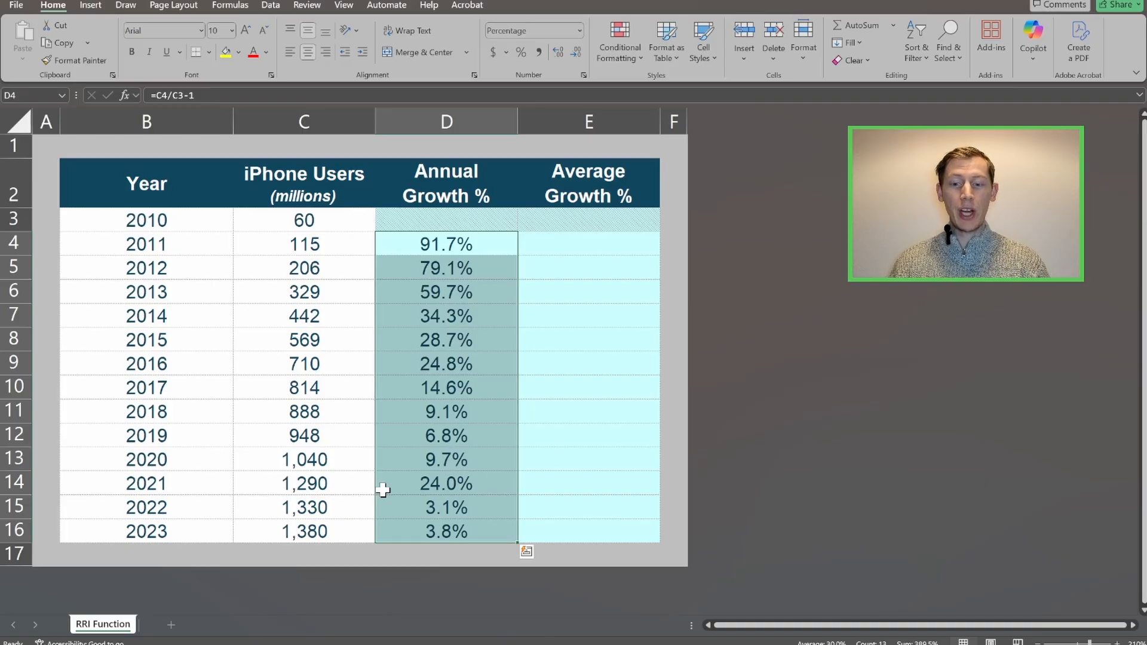
drag(426, 246, 410, 525)
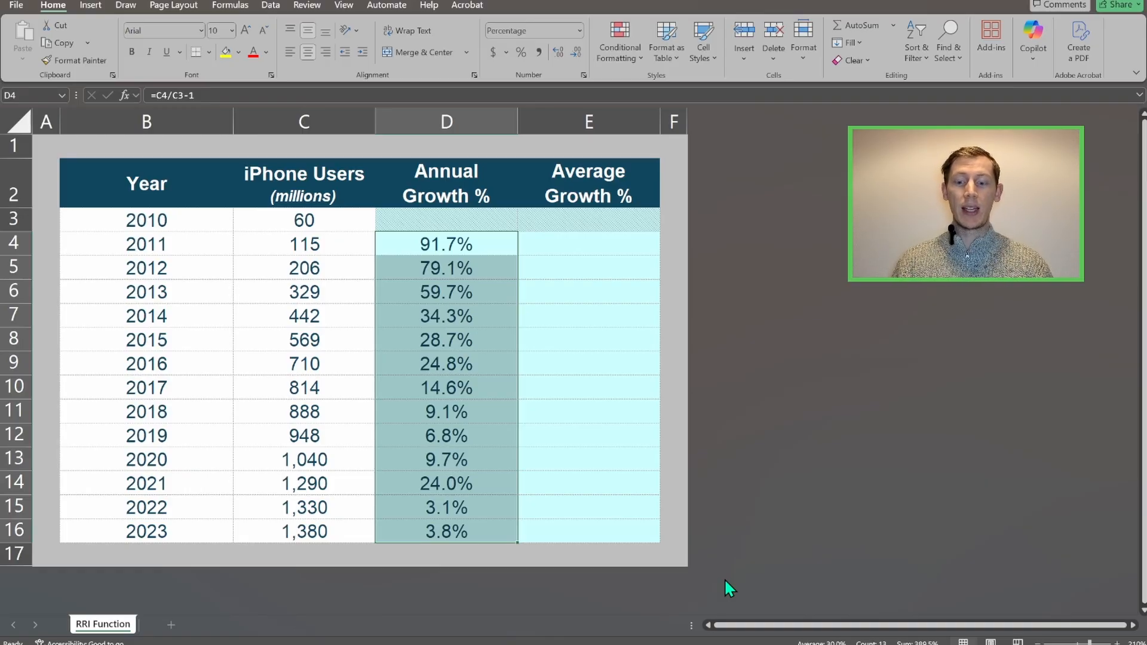
key(Left)
key(Right)
key(Right)
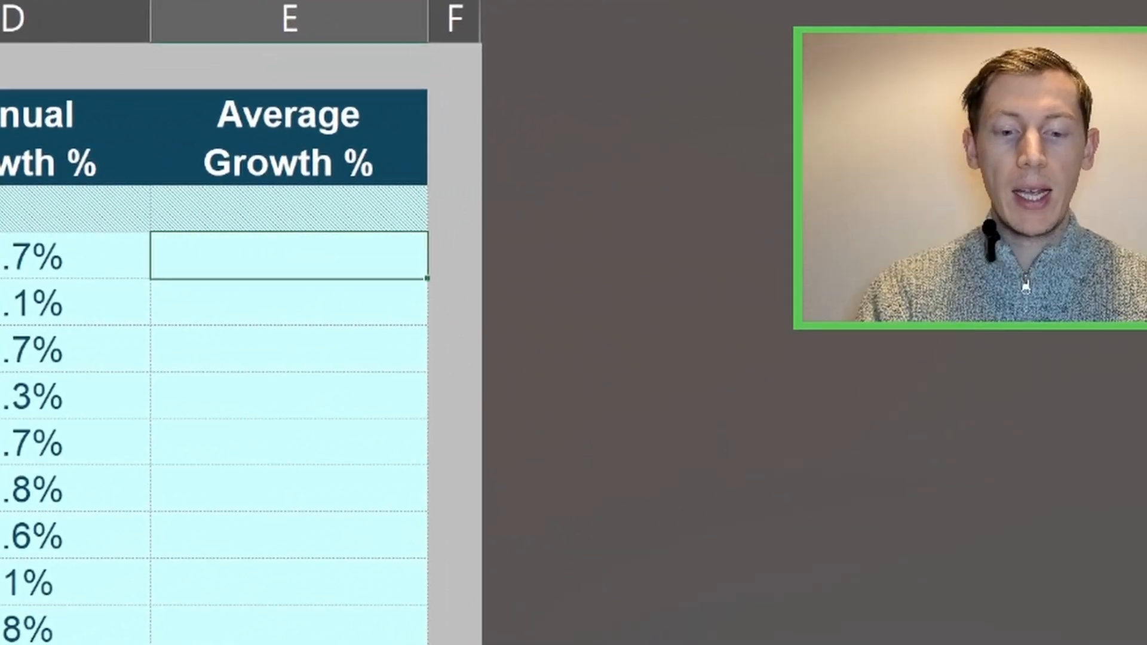
Enter =RRI(1,C3,C4) in E4 for the 2011 average growth.
text(=)
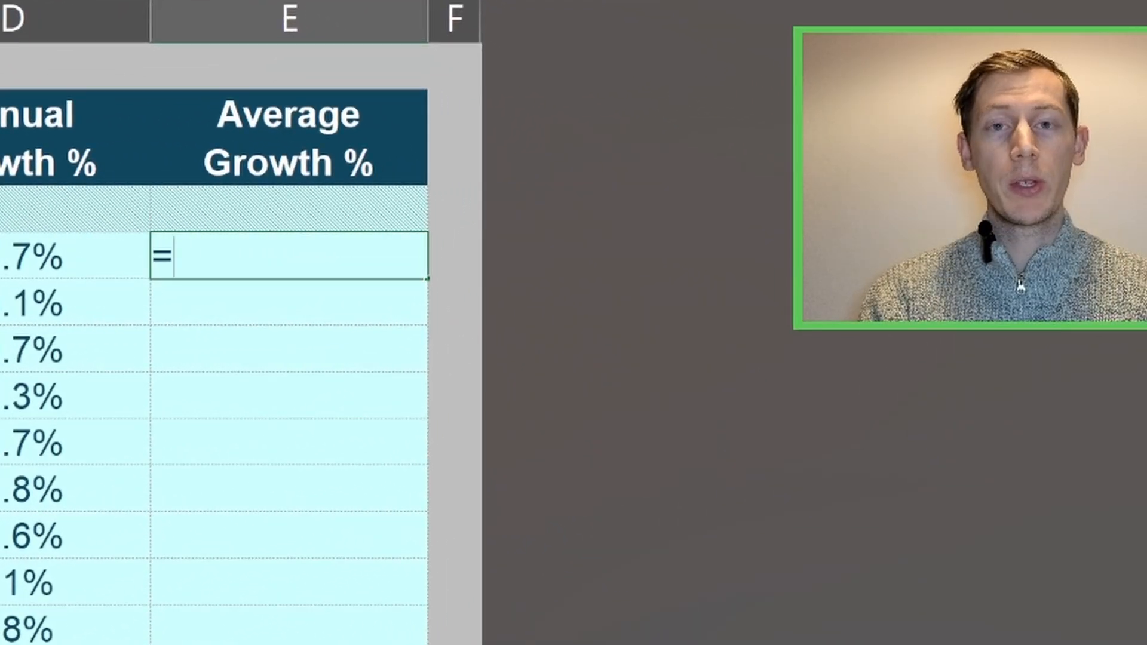
text(rr)
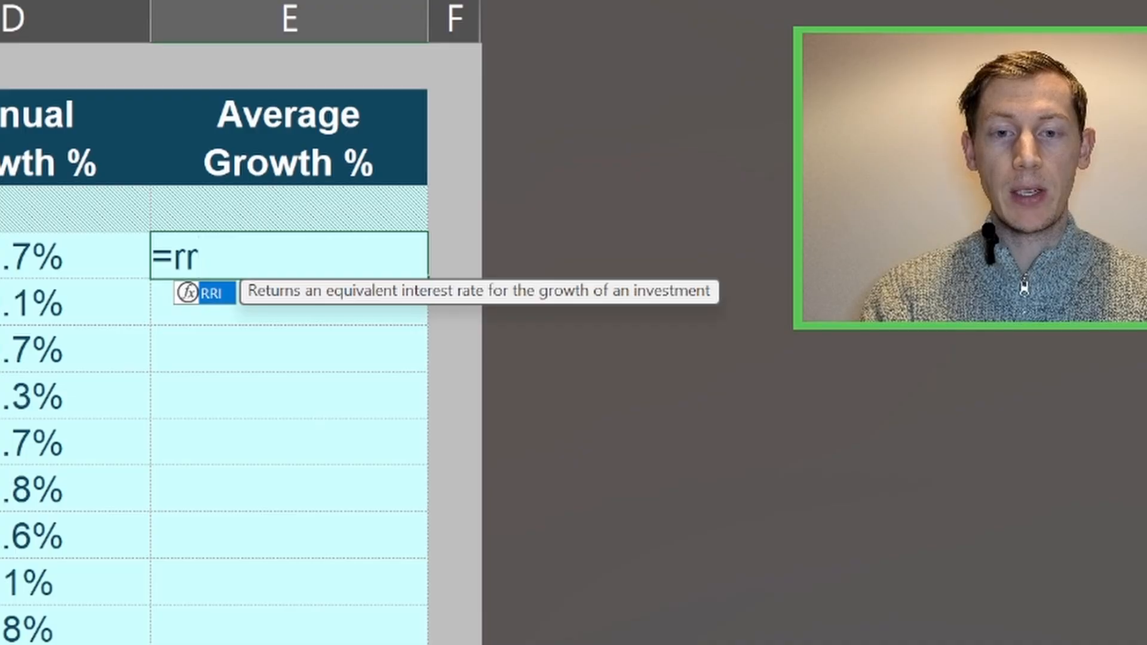
text(i)
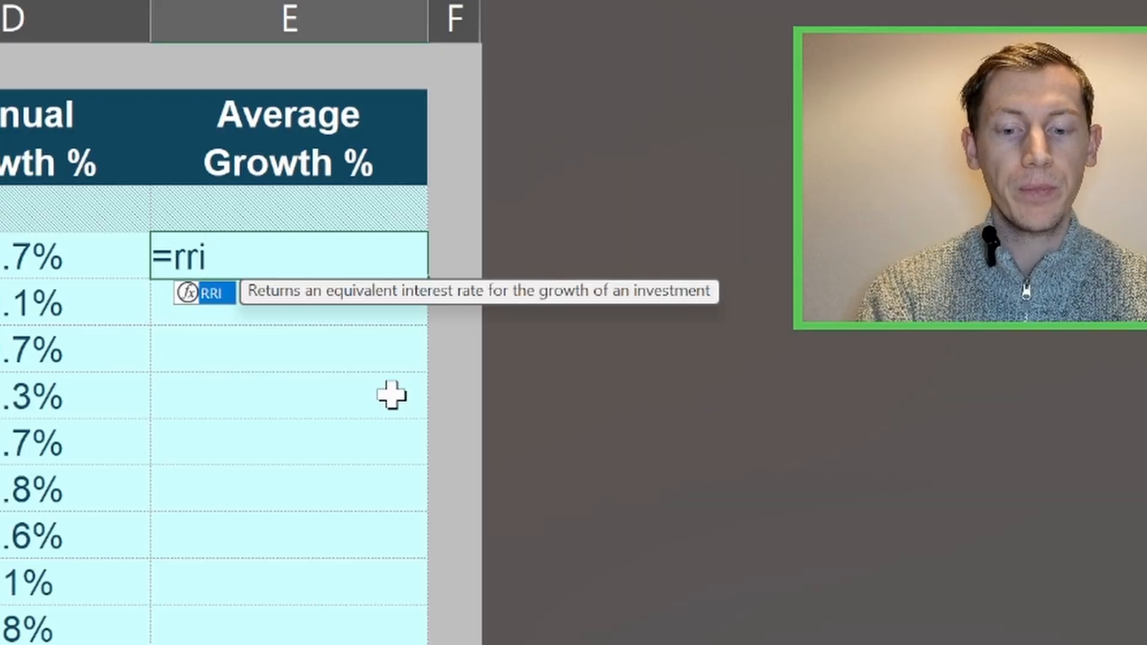
text(()
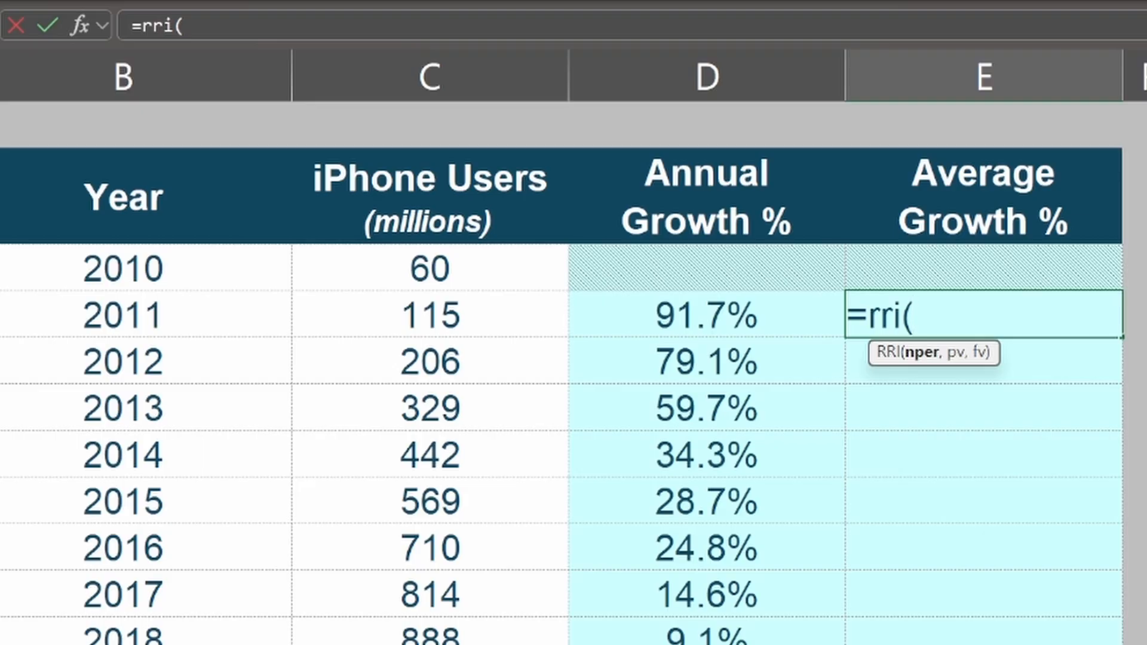
text(1,)
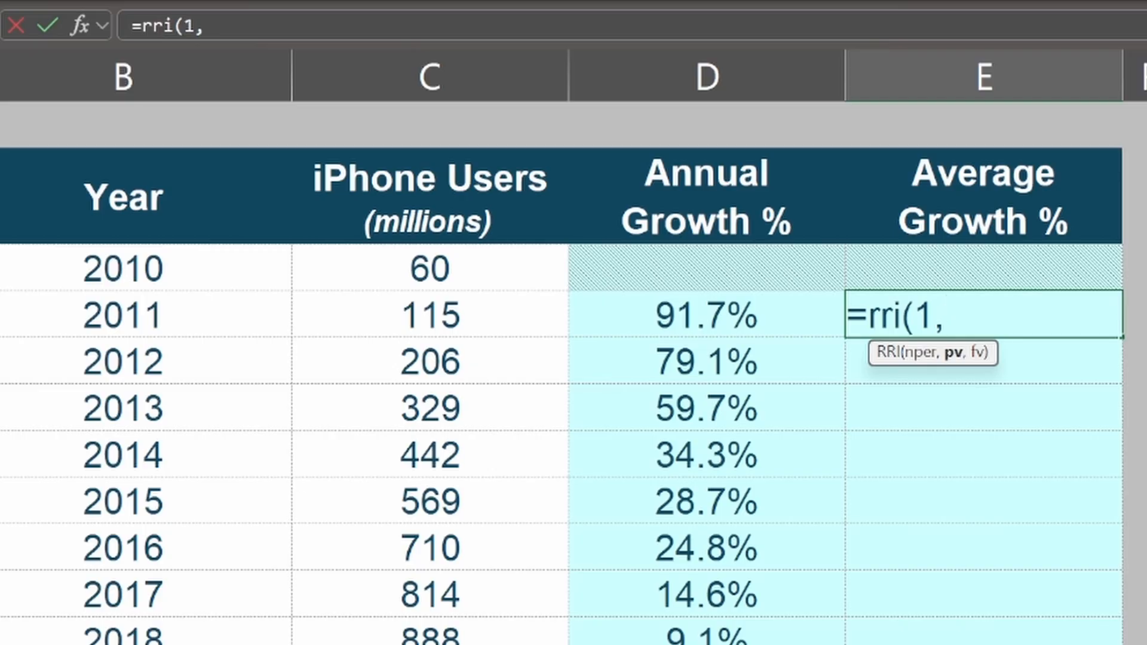
click(367, 274)
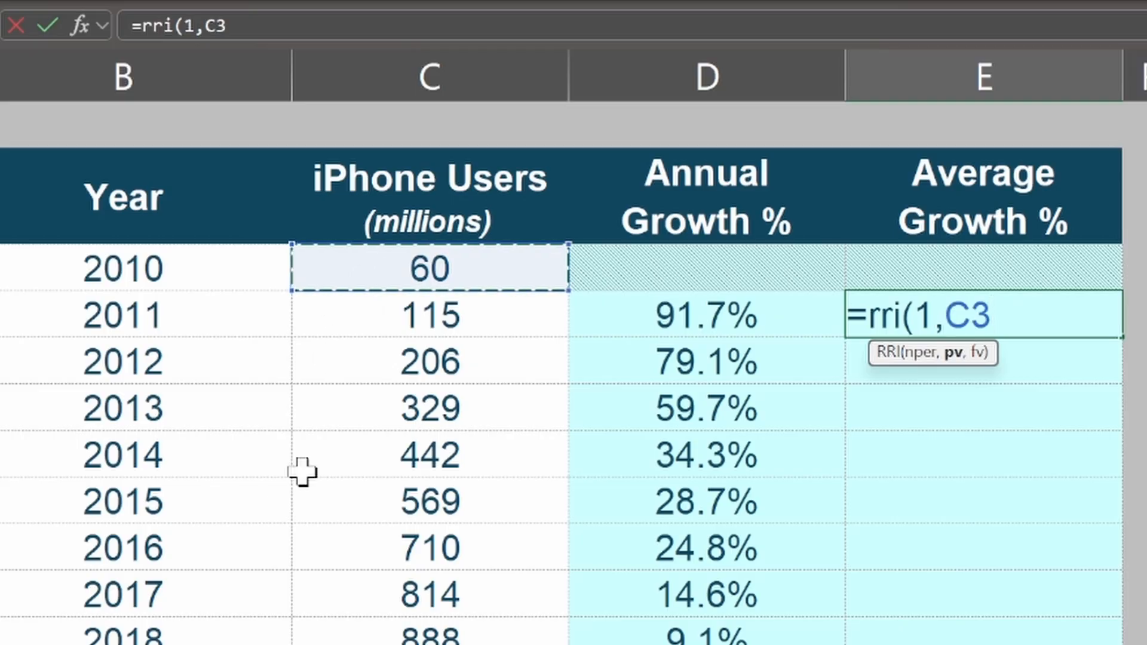
text(,)
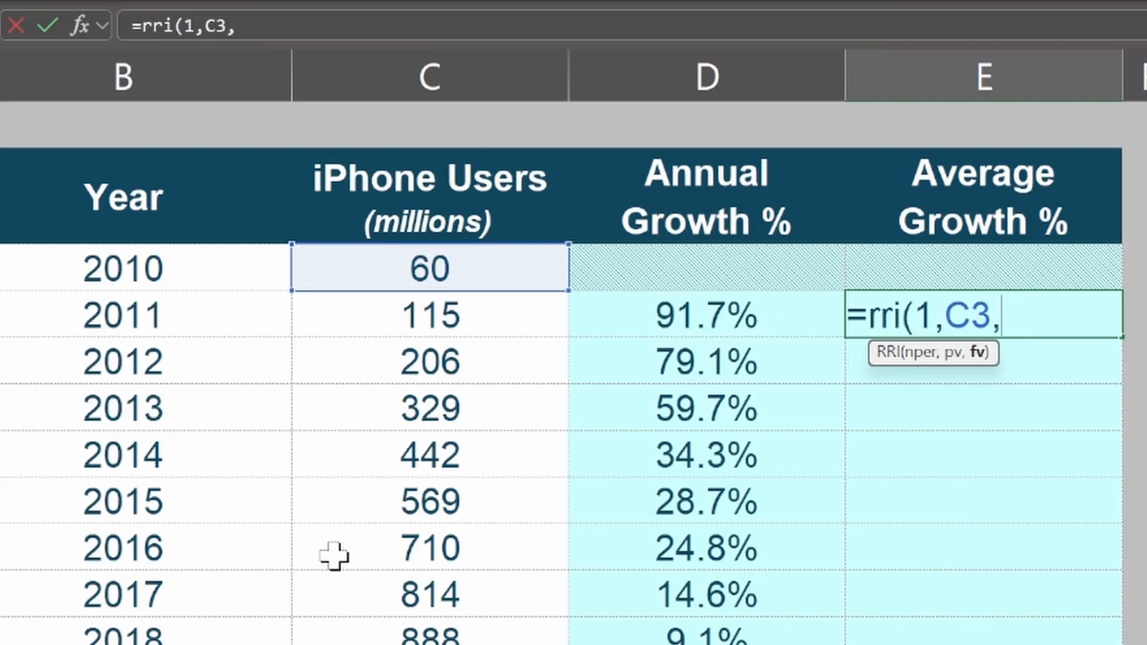
click(362, 312)
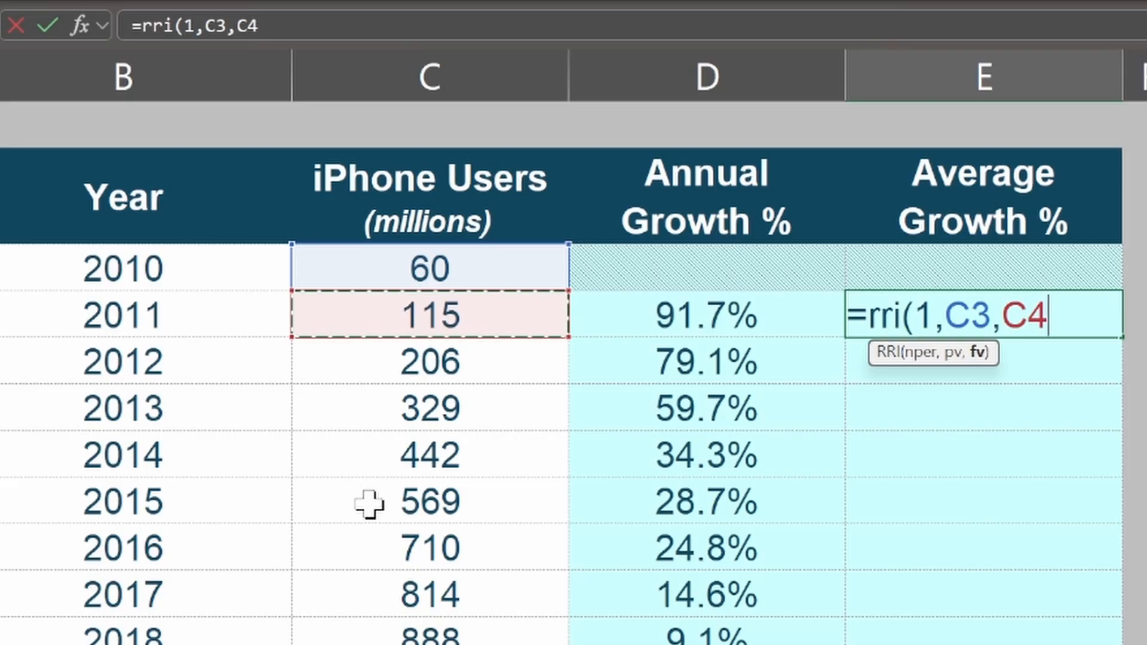
text())
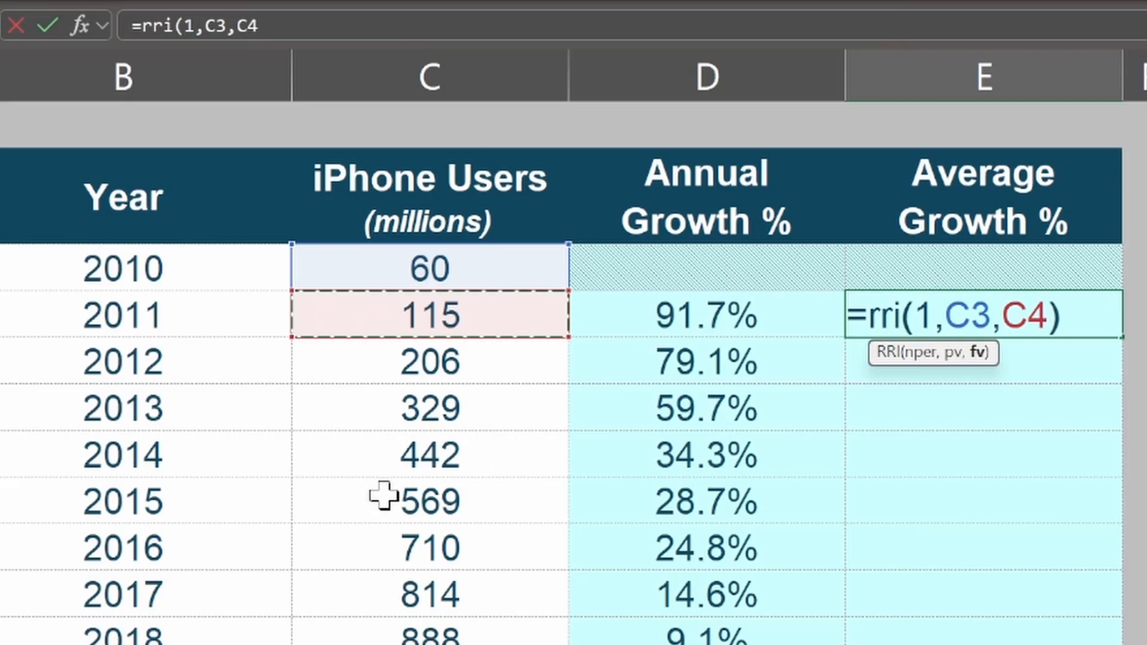
key(Return)
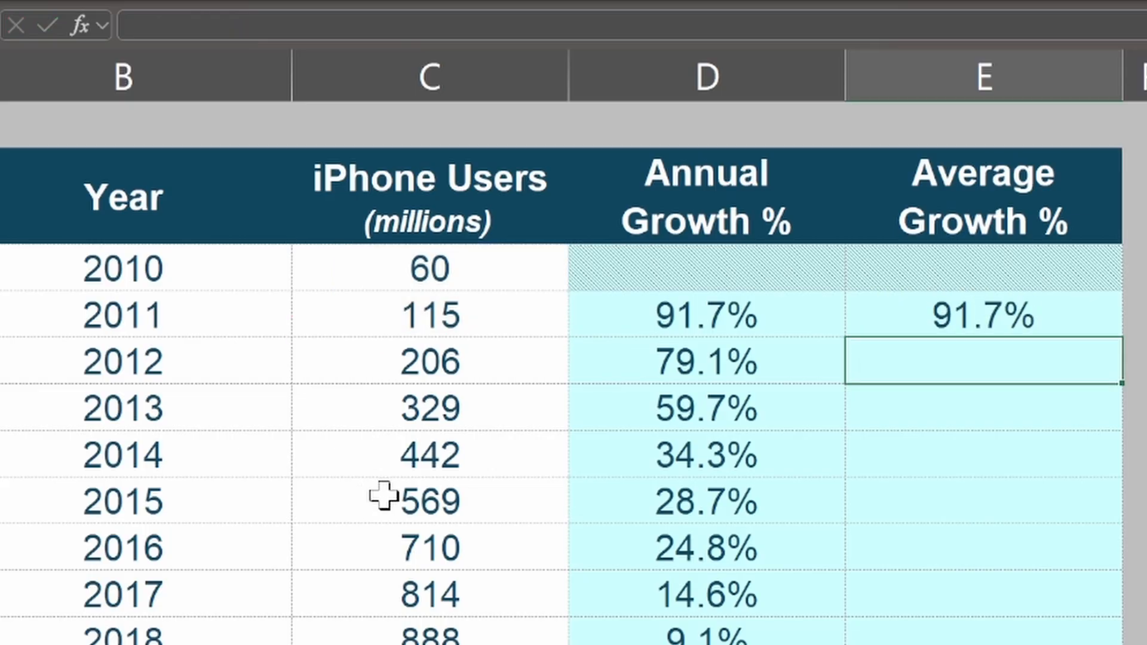
Compare the 2011 RRI formula in E4 with the annual growth formula in D4.
key(Up)
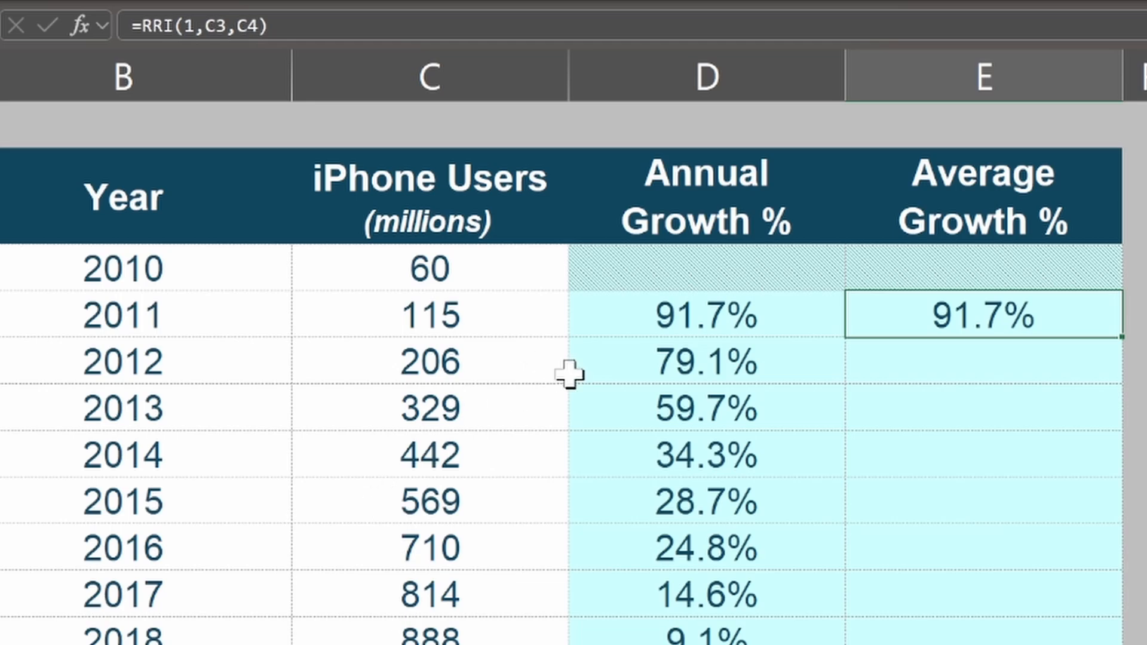
key(Left)
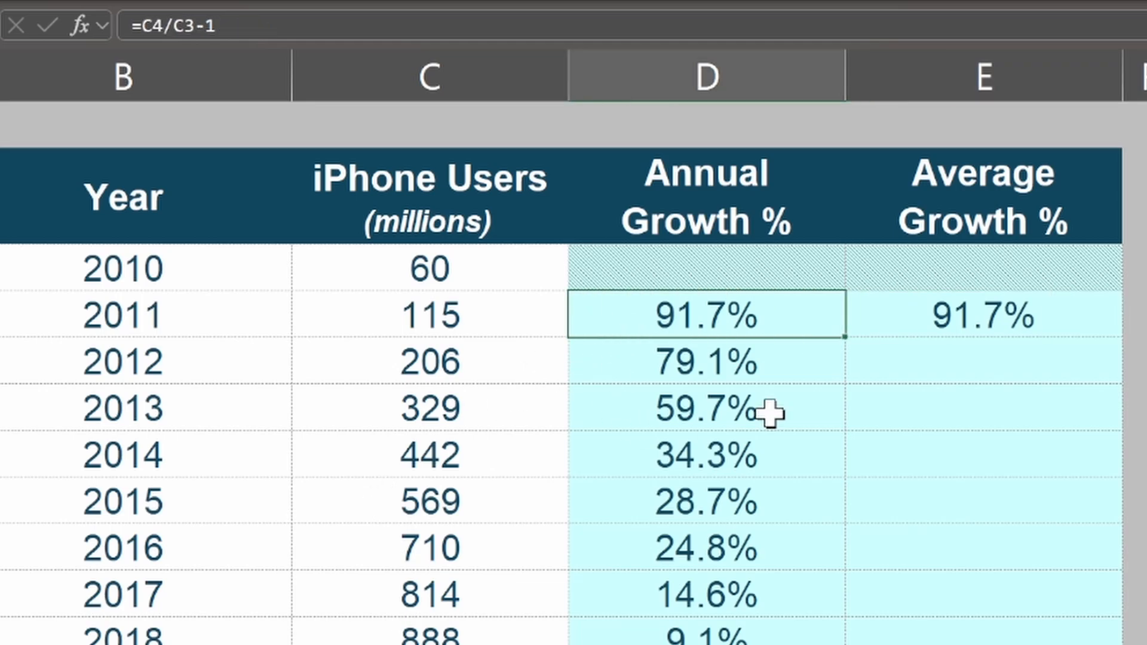
click(937, 309)
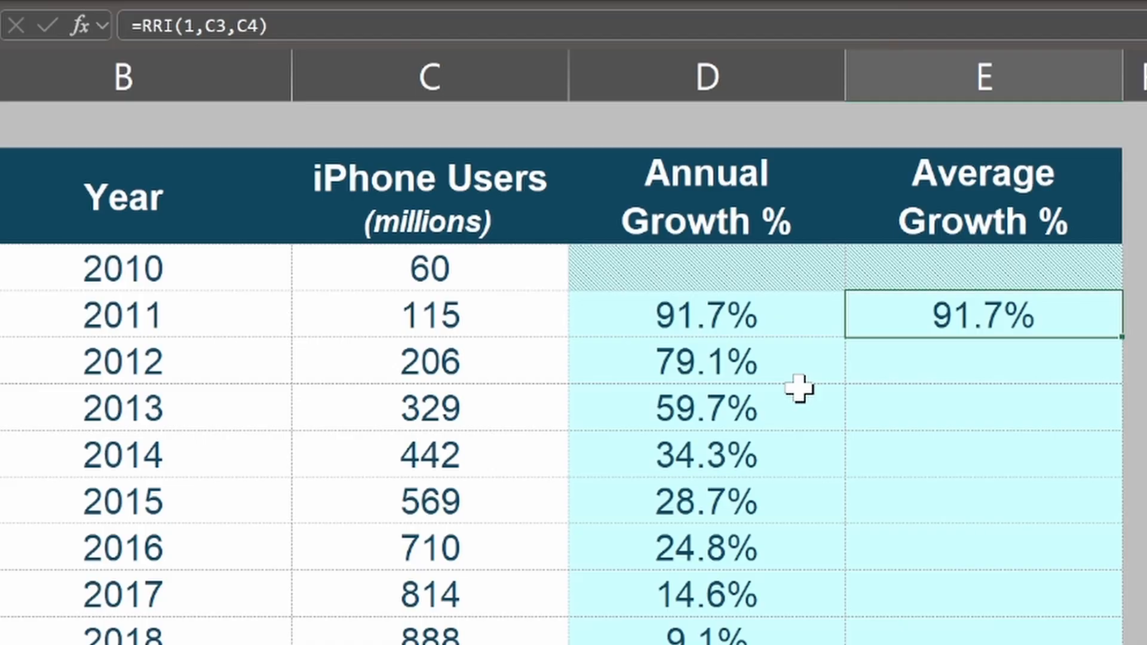
Enter =RRI(2,C3,C5) in E5 for the average growth from 2010 to 2012.
click(897, 354)
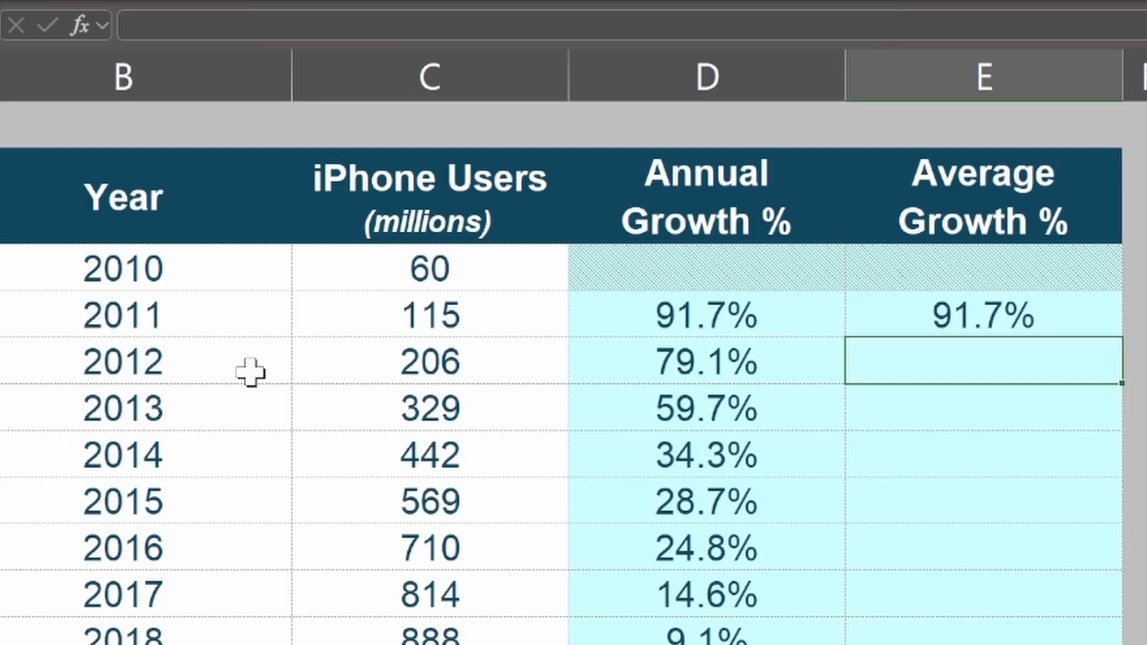
text(=rr)
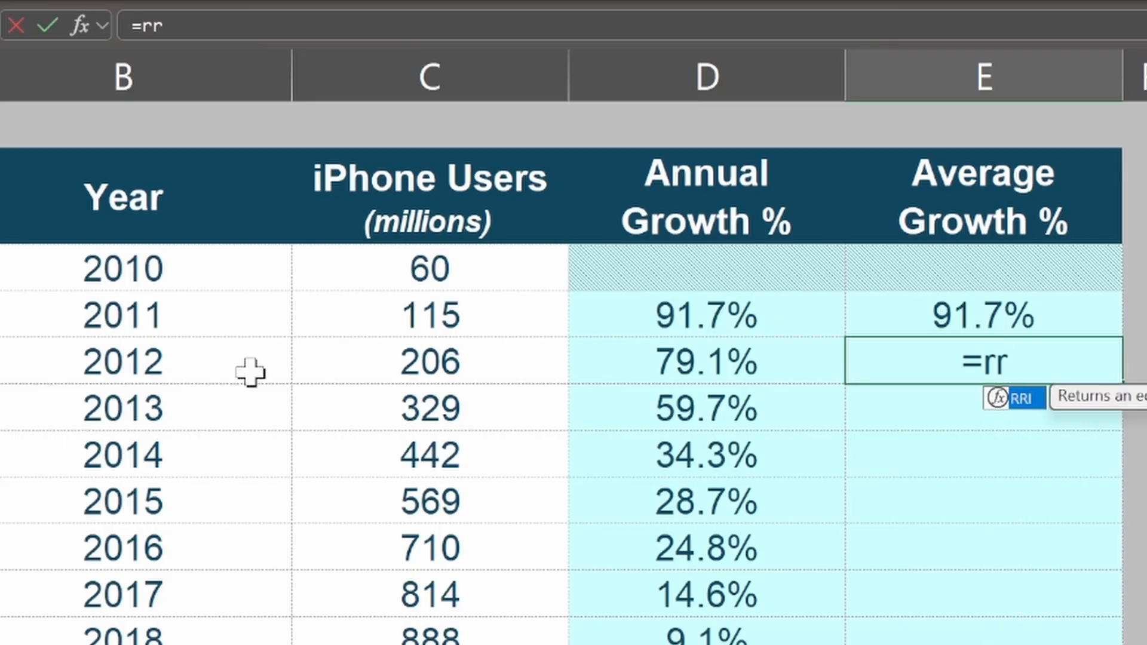
text(i(2)
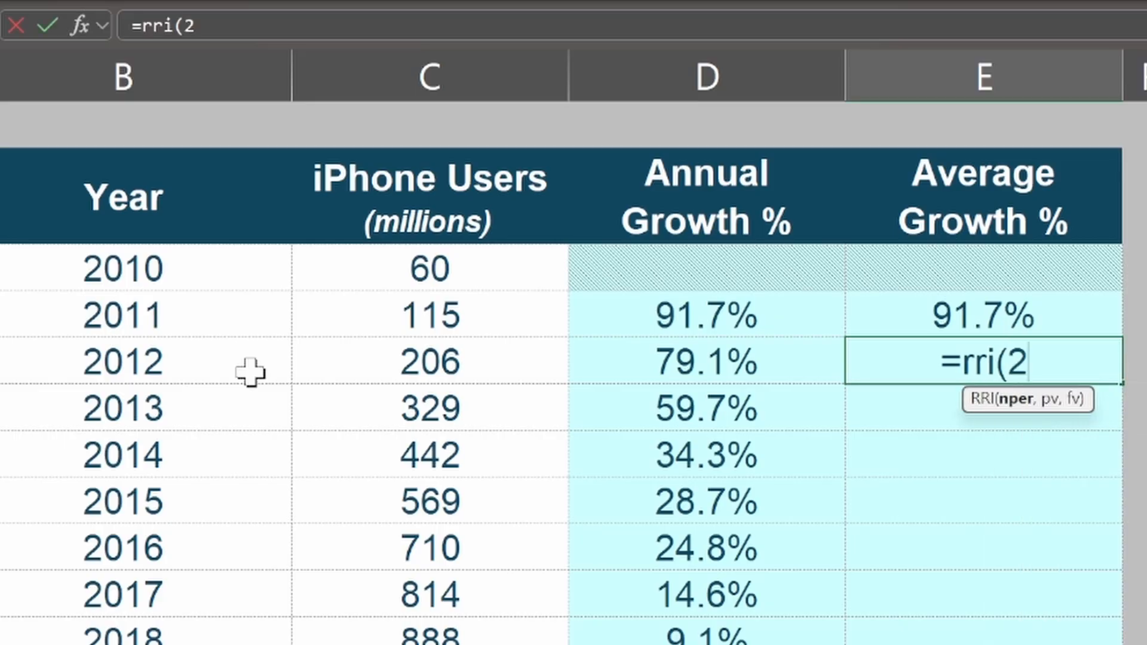
text(,)
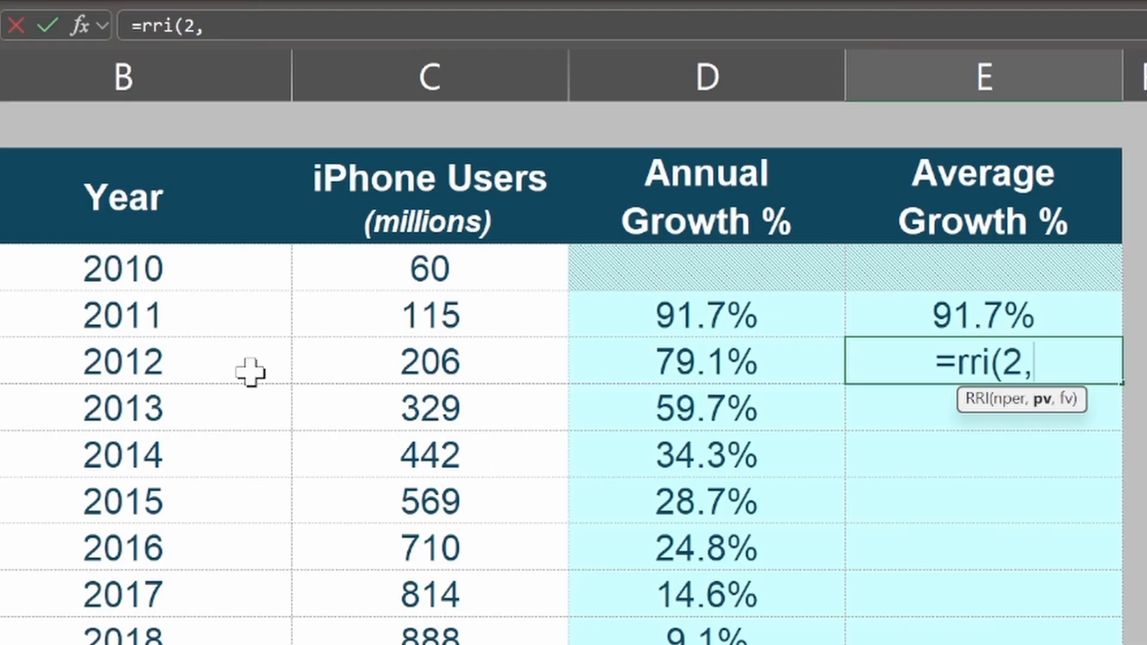
click(416, 272)
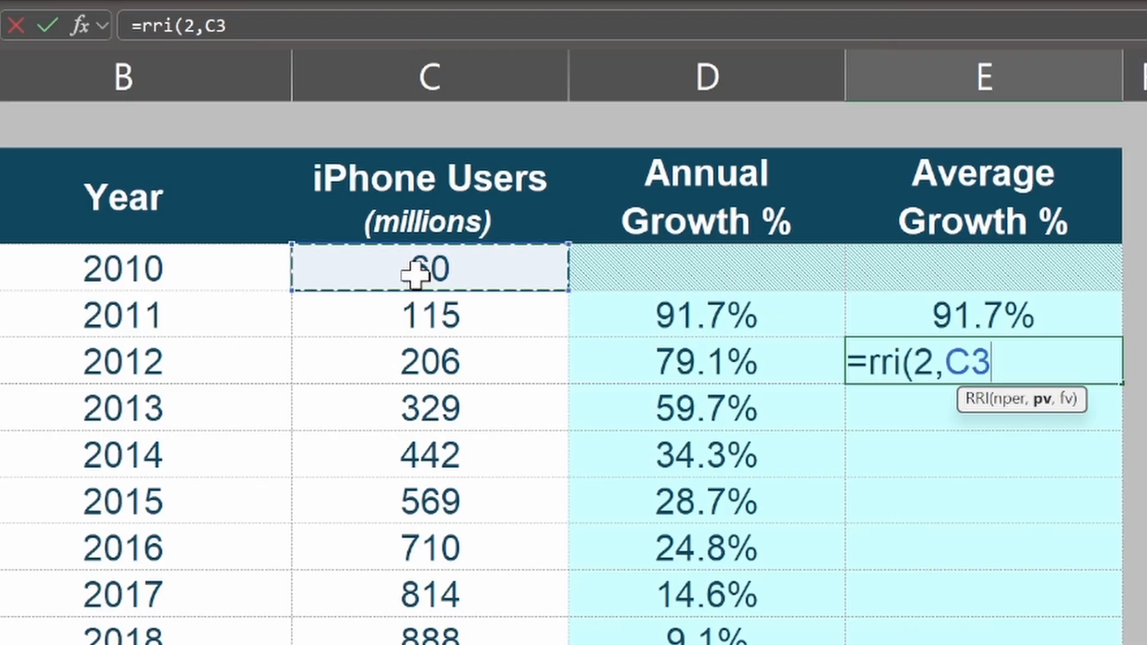
text(,)
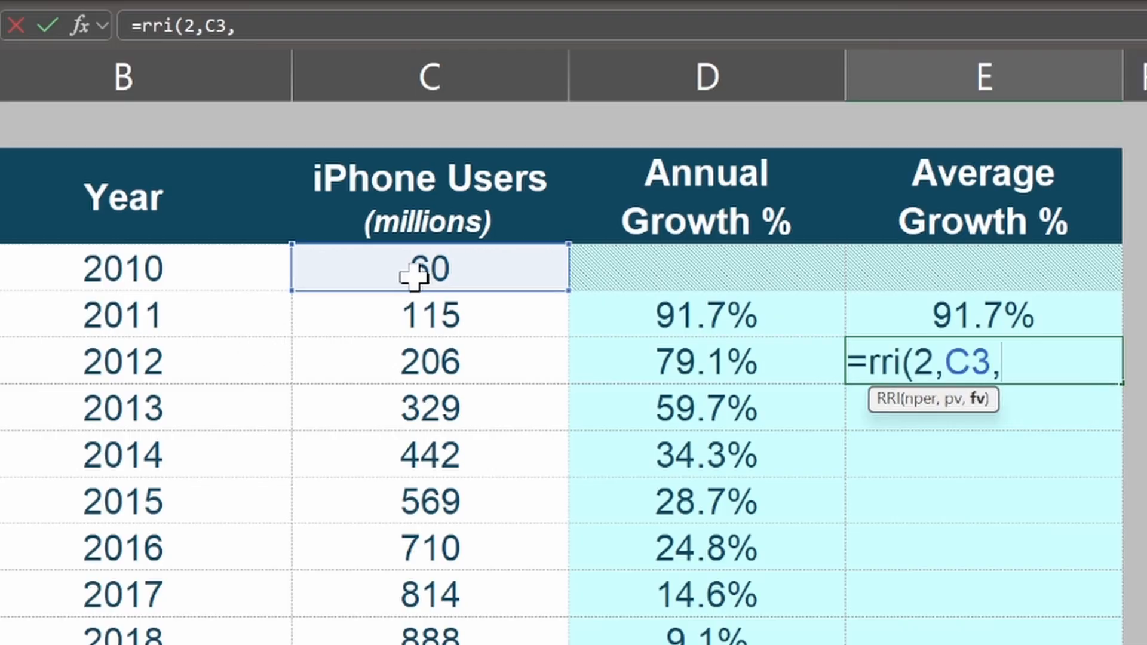
click(404, 366)
text())
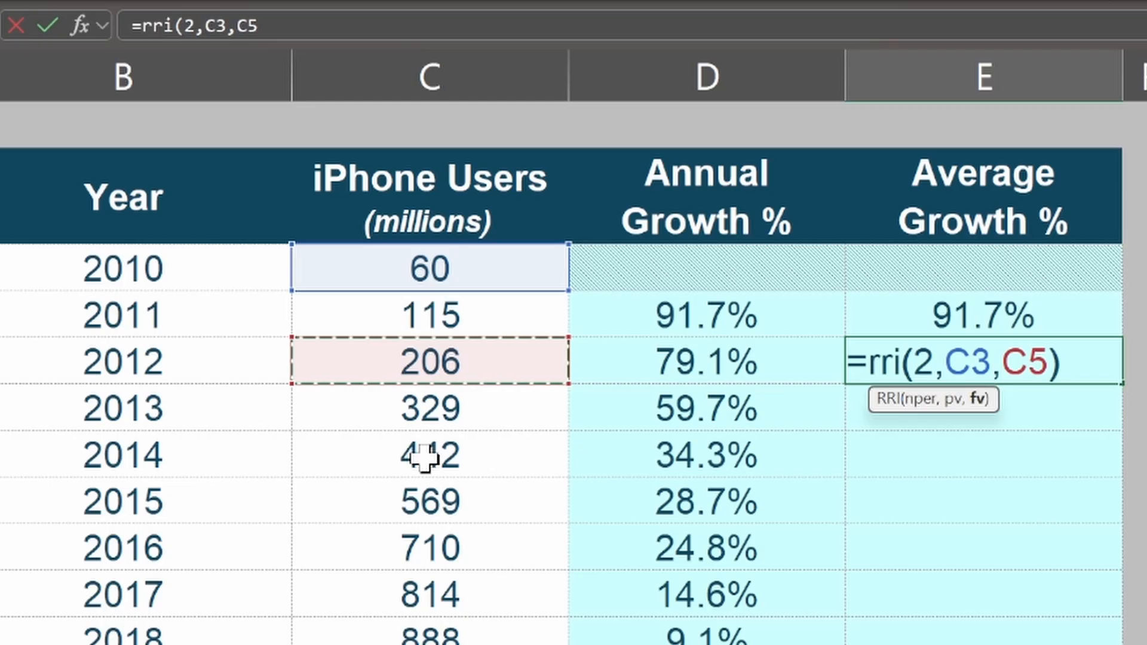
key(Return)
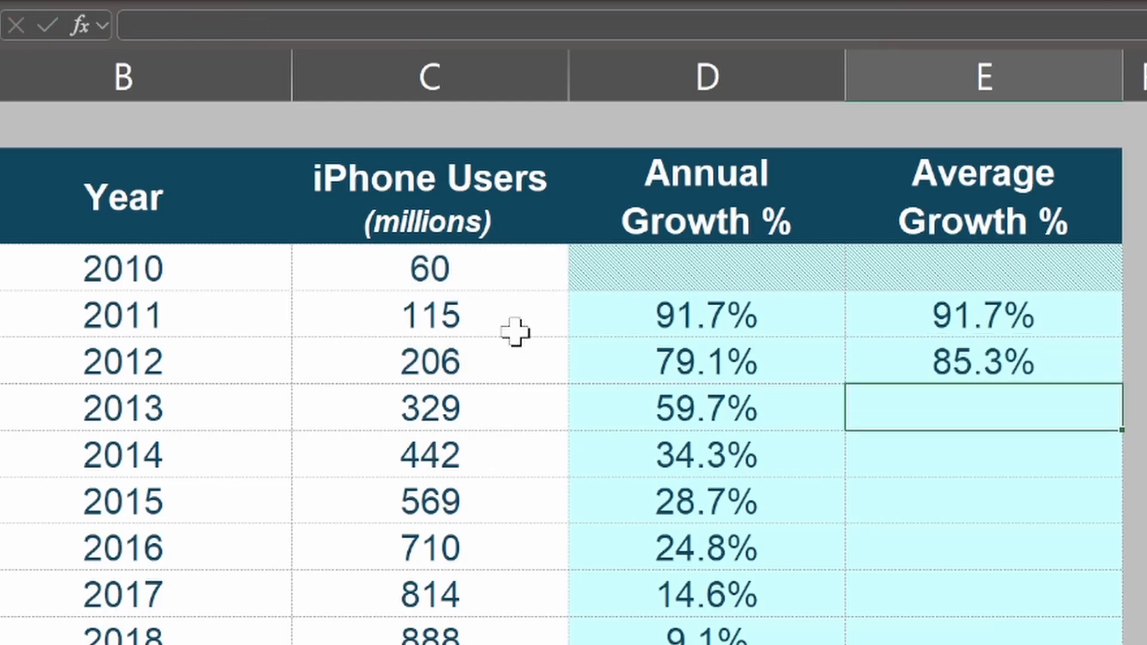
Compare the annual growth values in D4:D5 with the average growth values in E4:E5.
click(700, 328)
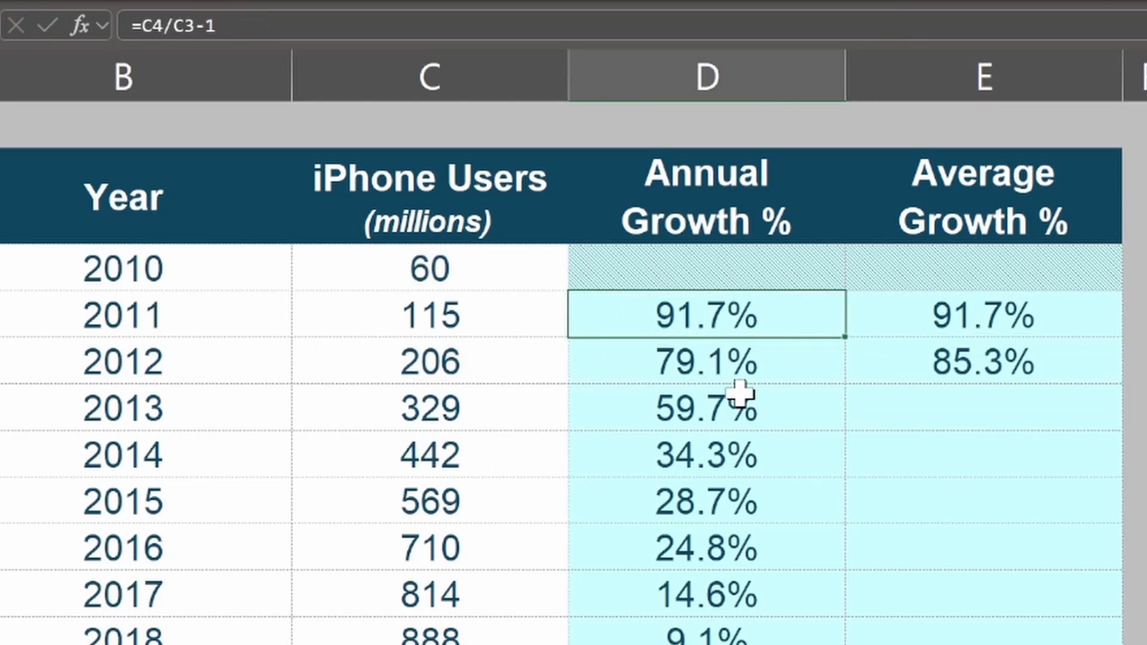
click(739, 361)
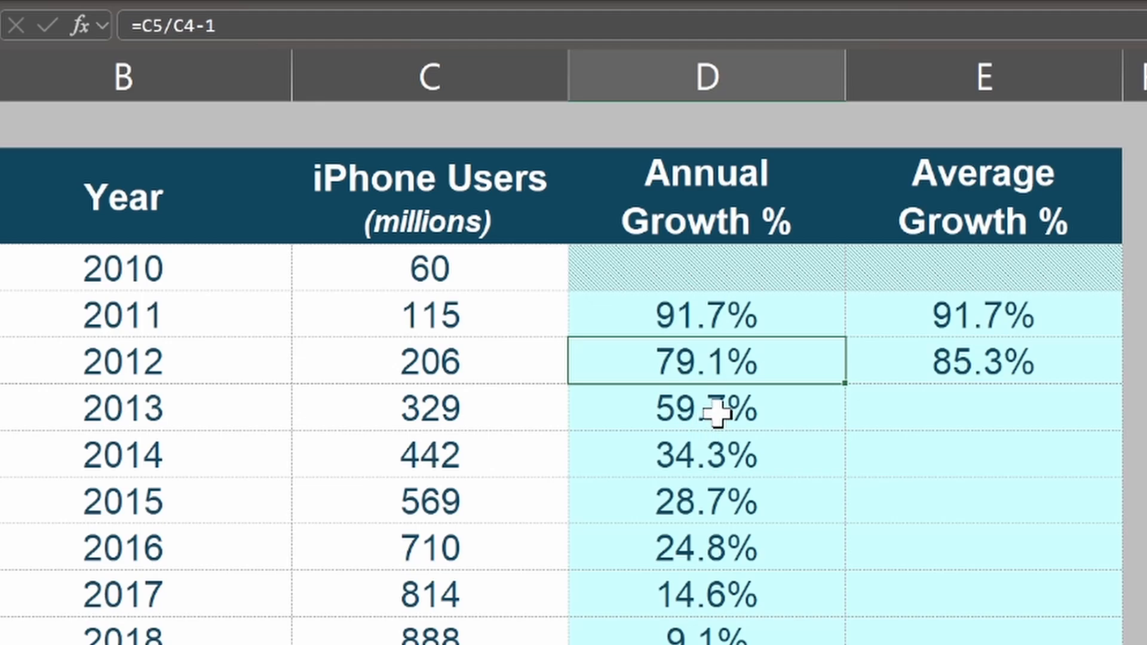
drag(928, 334, 930, 363)
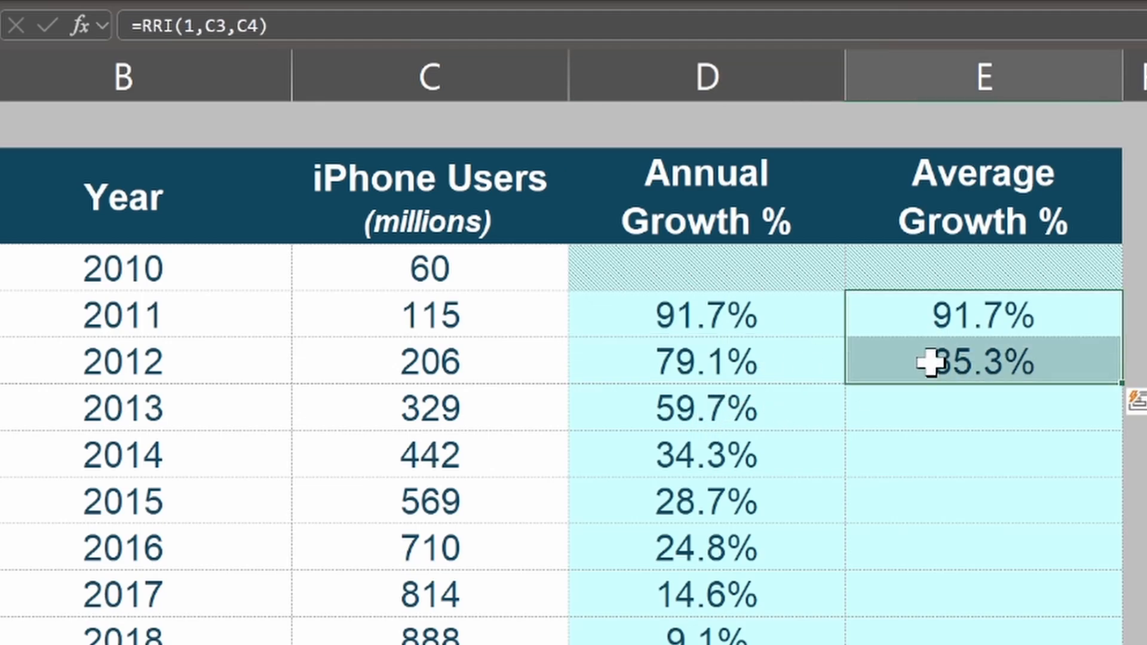
click(886, 366)
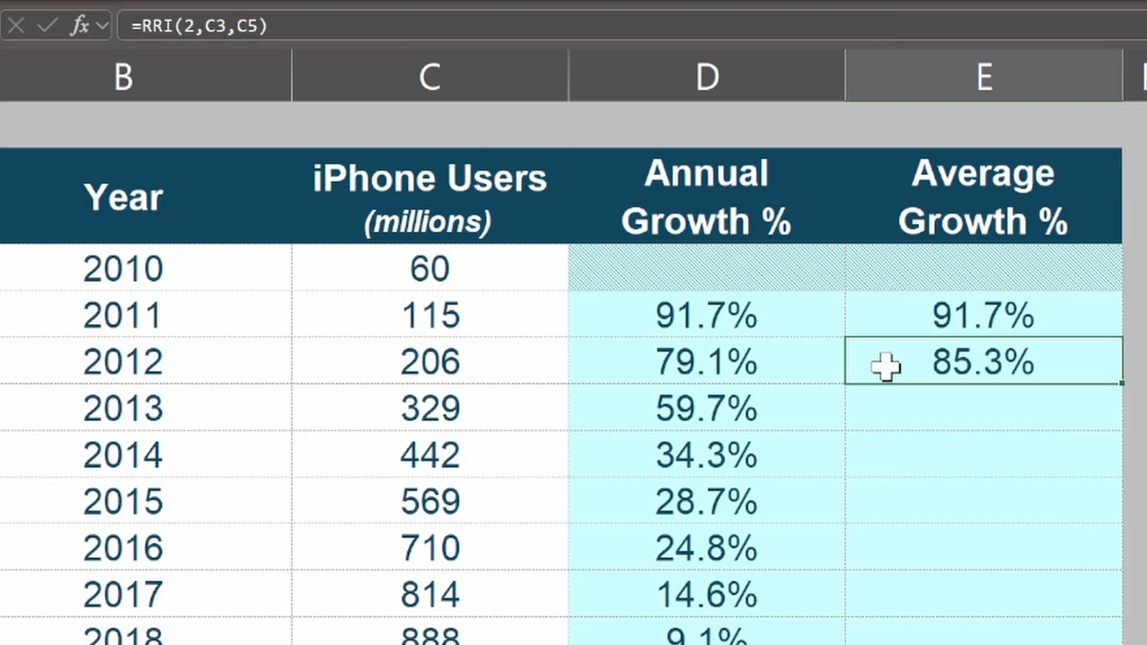
Begin an RRI formula in E6 with COUNT over the years B3:B6 as its number of periods.
key(Down)
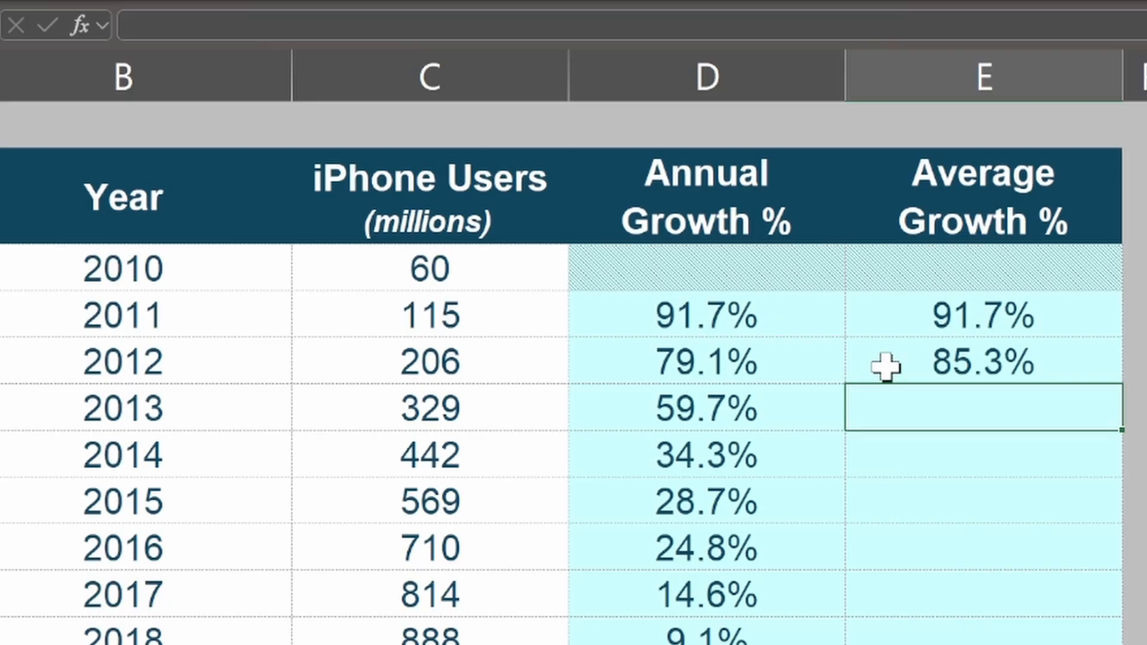
text(=rri)
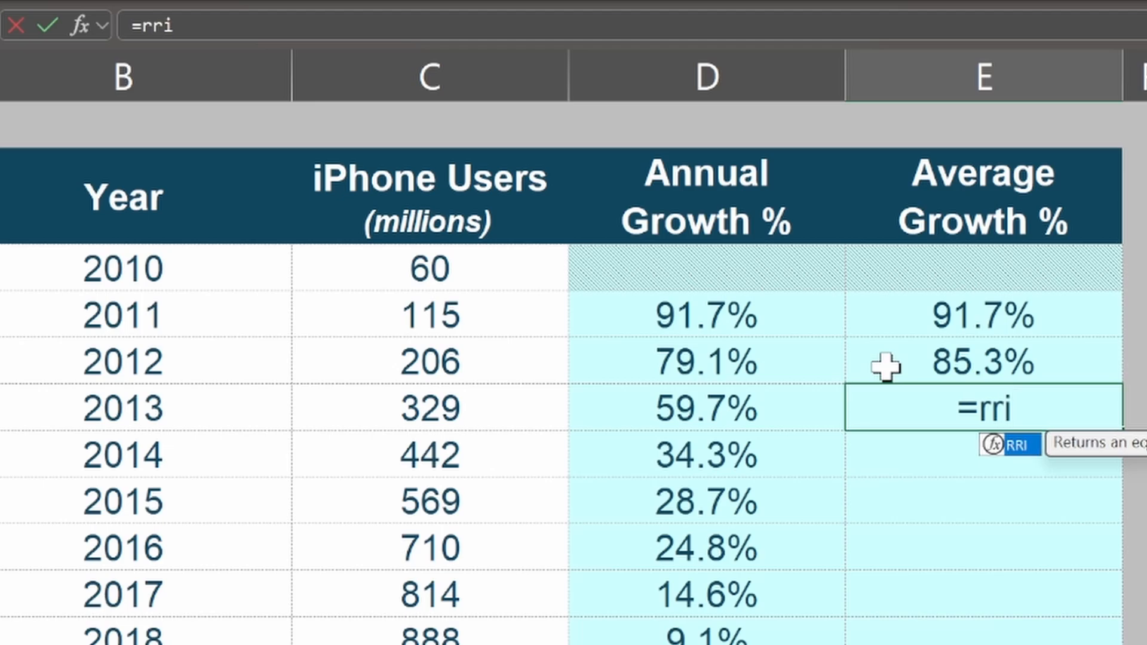
text(()
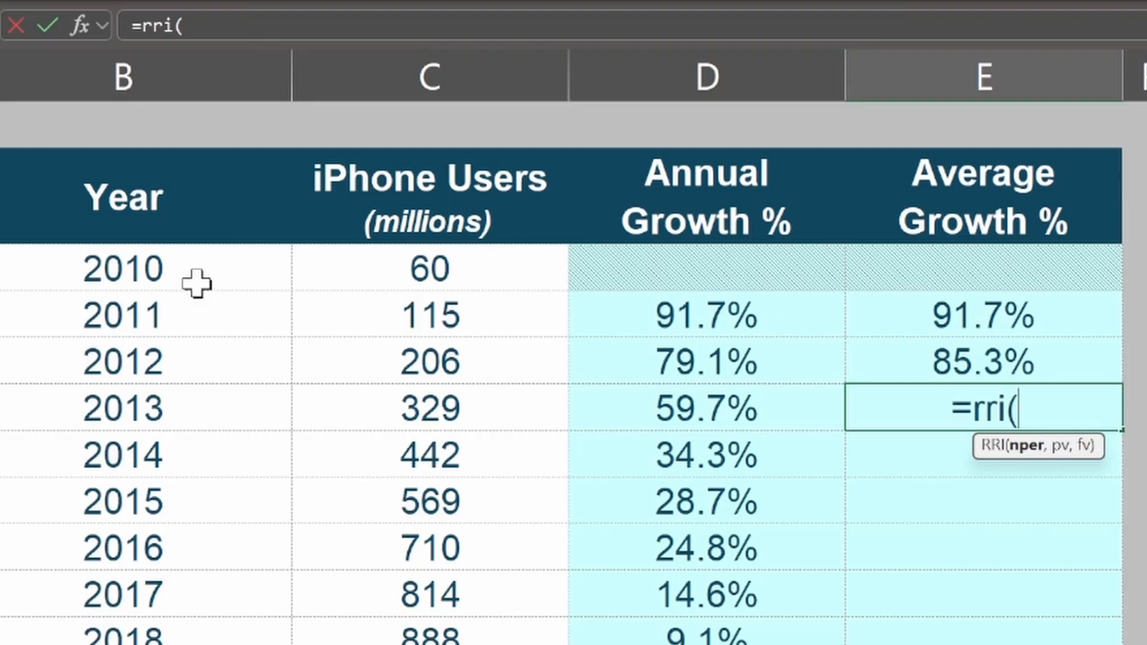
text(counr)
key(BackSpace)
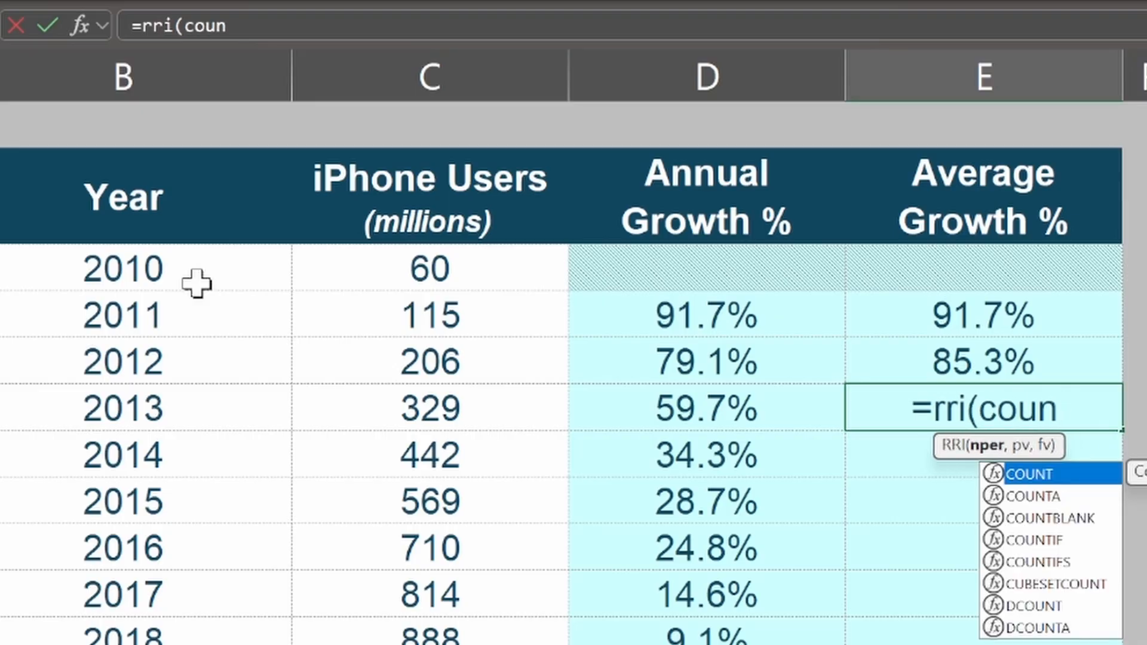
text(t)
key(Tab)
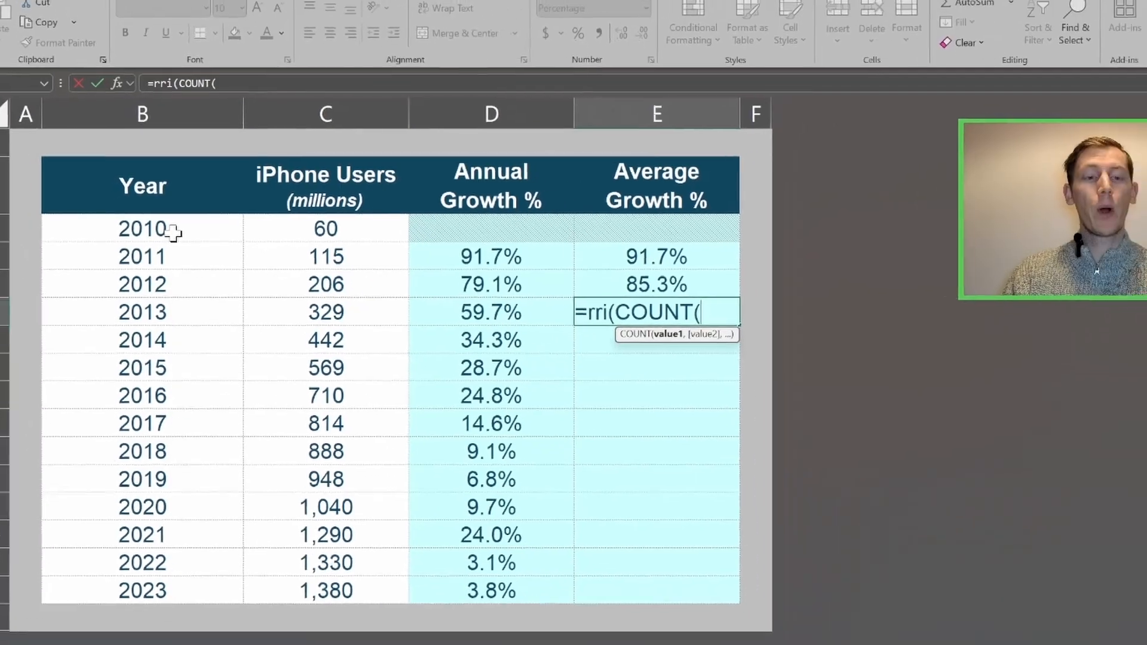
click(173, 232)
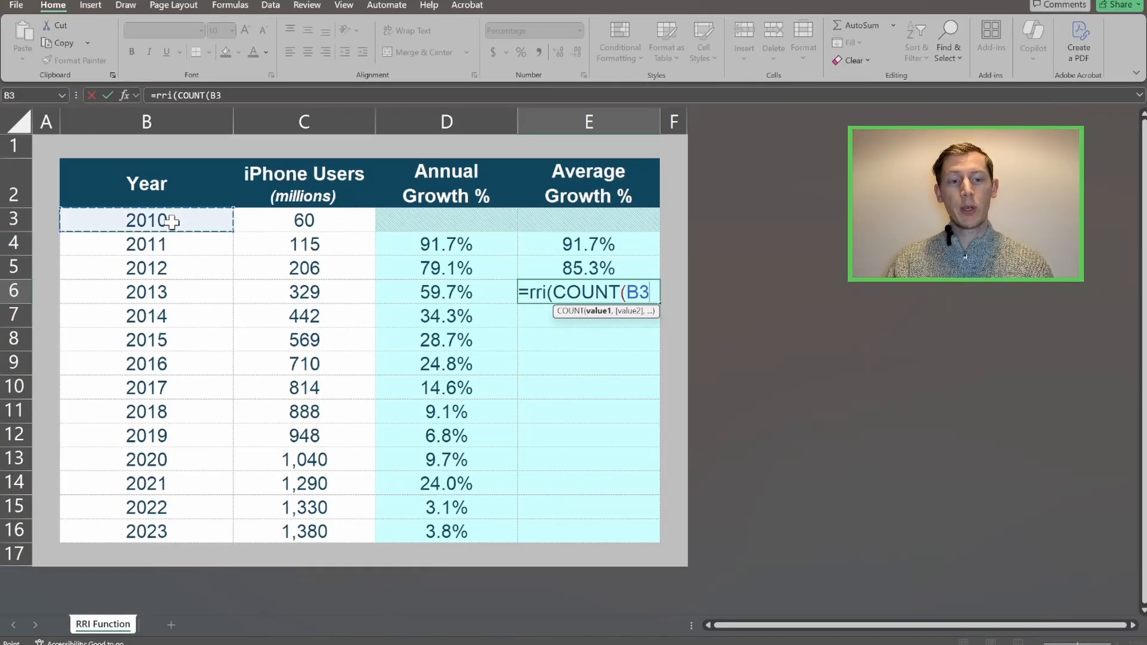
drag(167, 228, 169, 287)
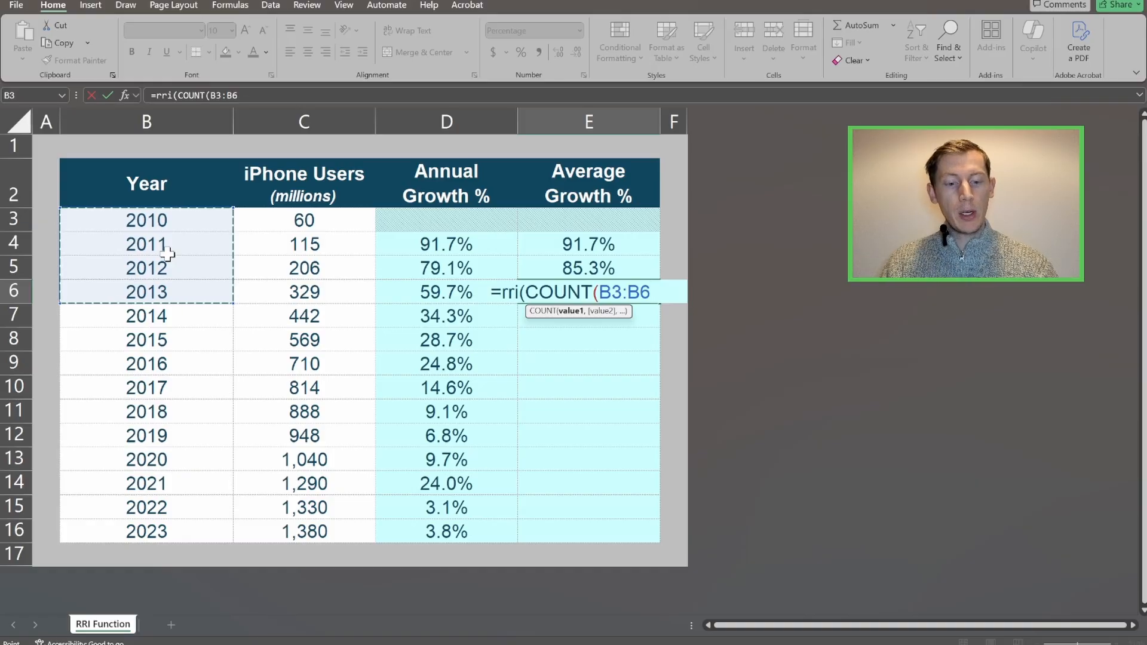
Anchor the COUNT range in E6's formula as $B$3:$B6, fixing the starting row but leaving the ending row relative, and close the COUNT function.
key(F4)
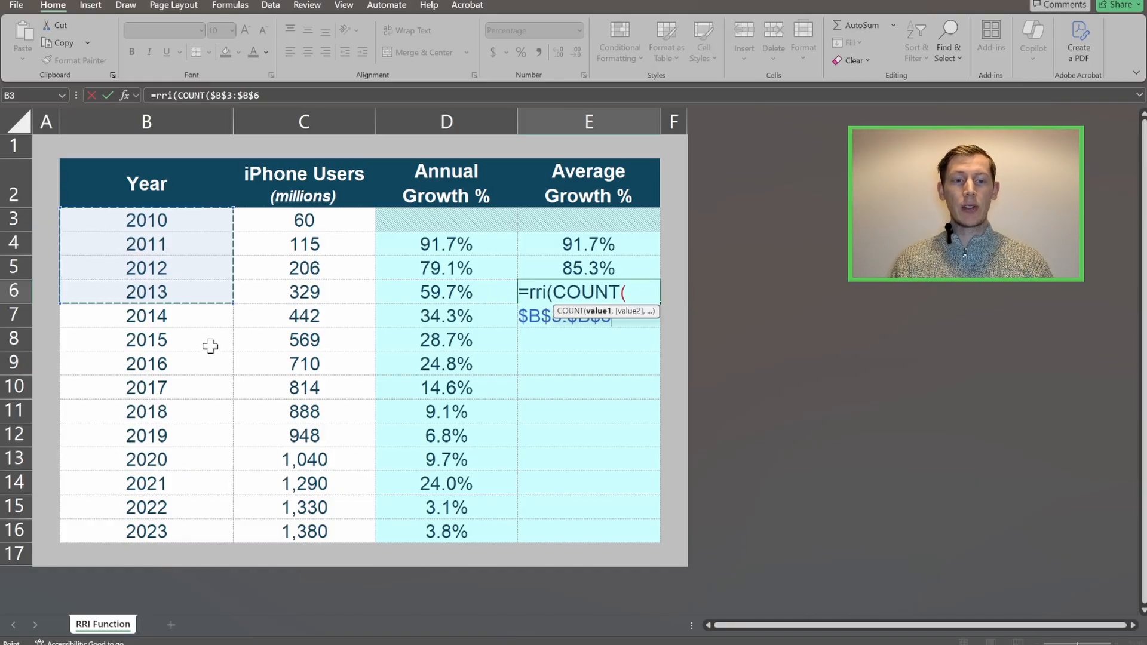
click(222, 95)
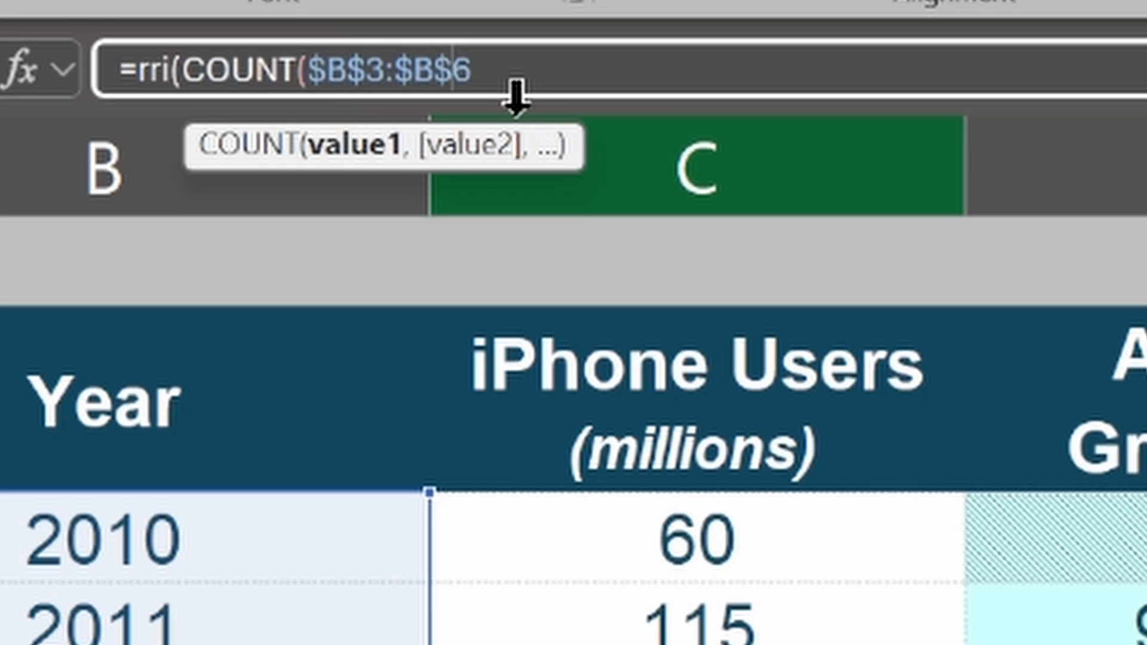
key(F4)
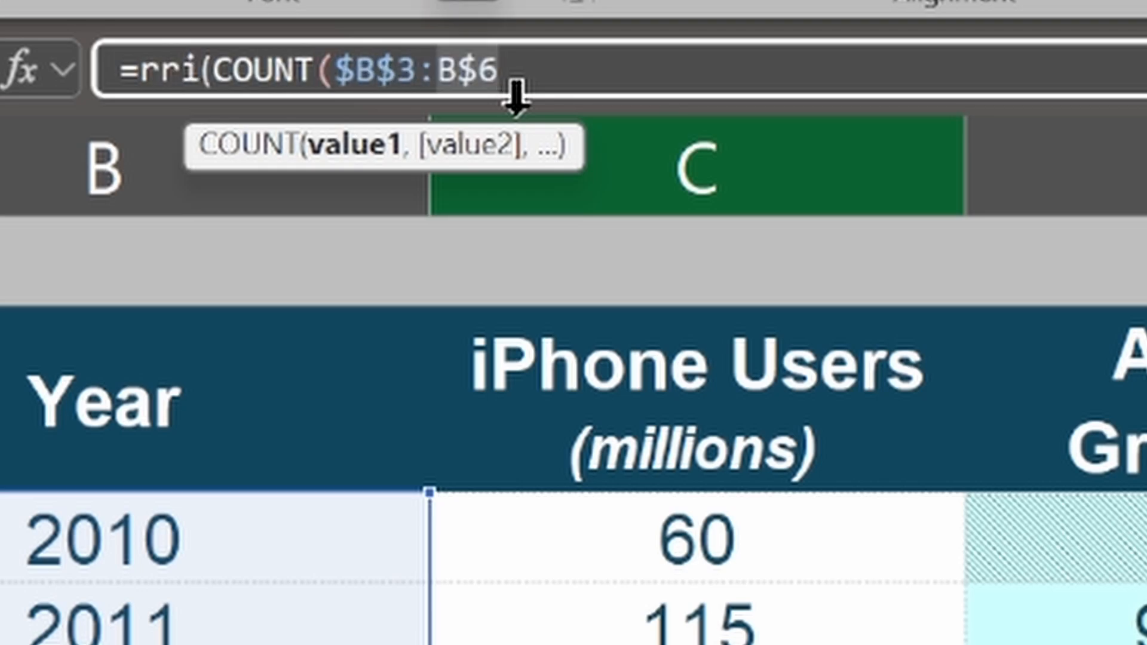
key(F4)
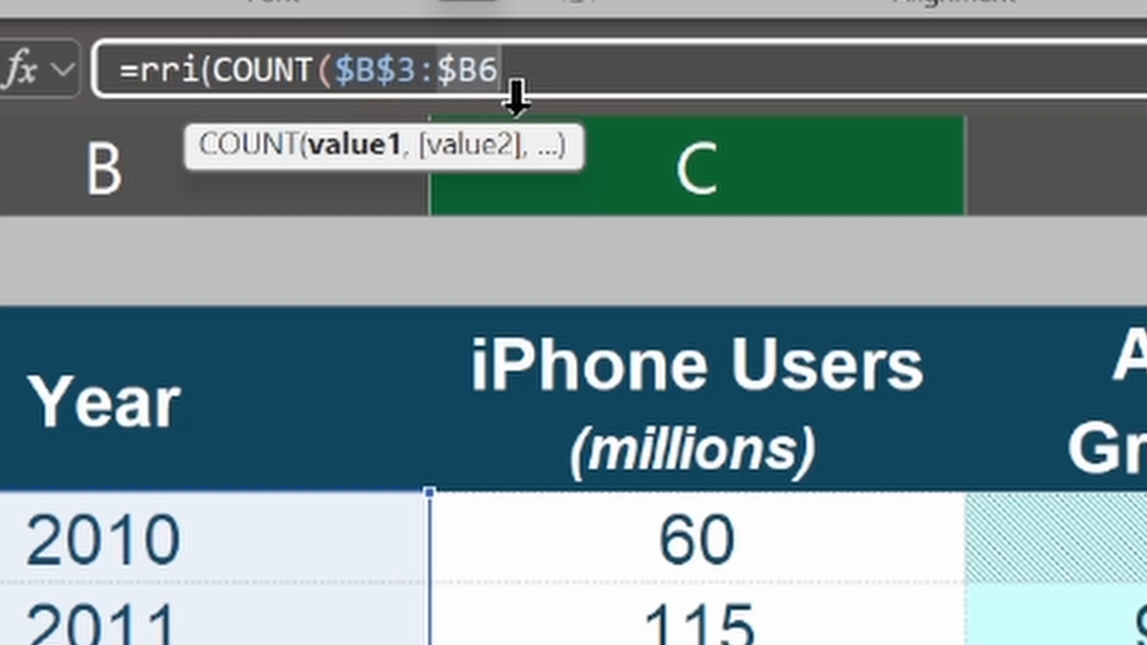
click(547, 83)
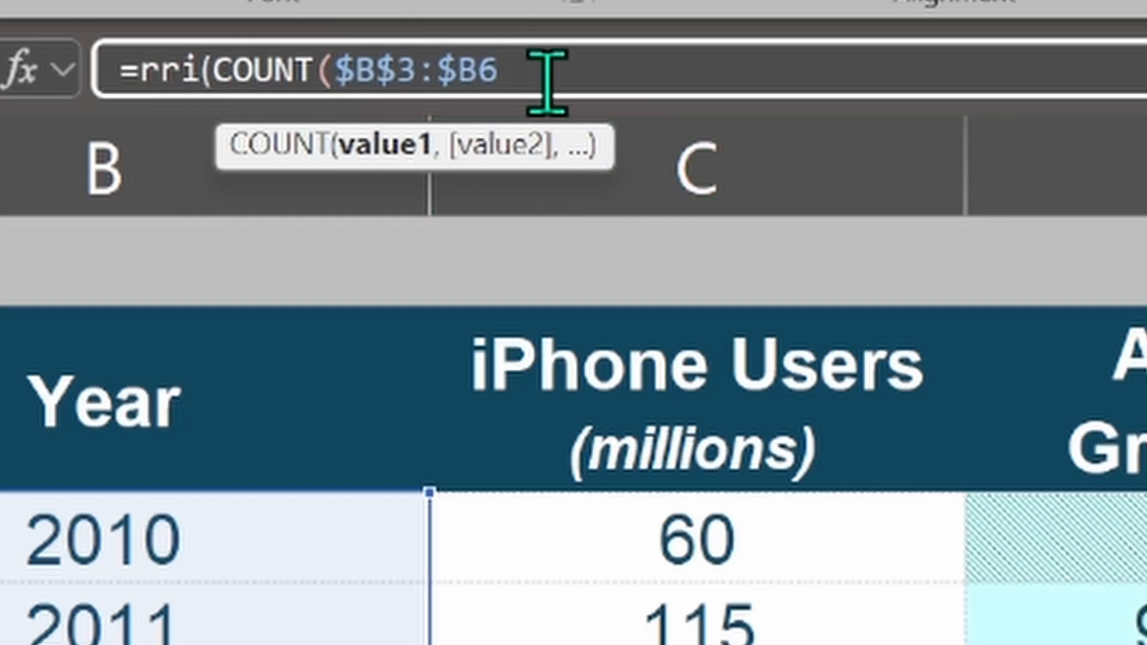
text())
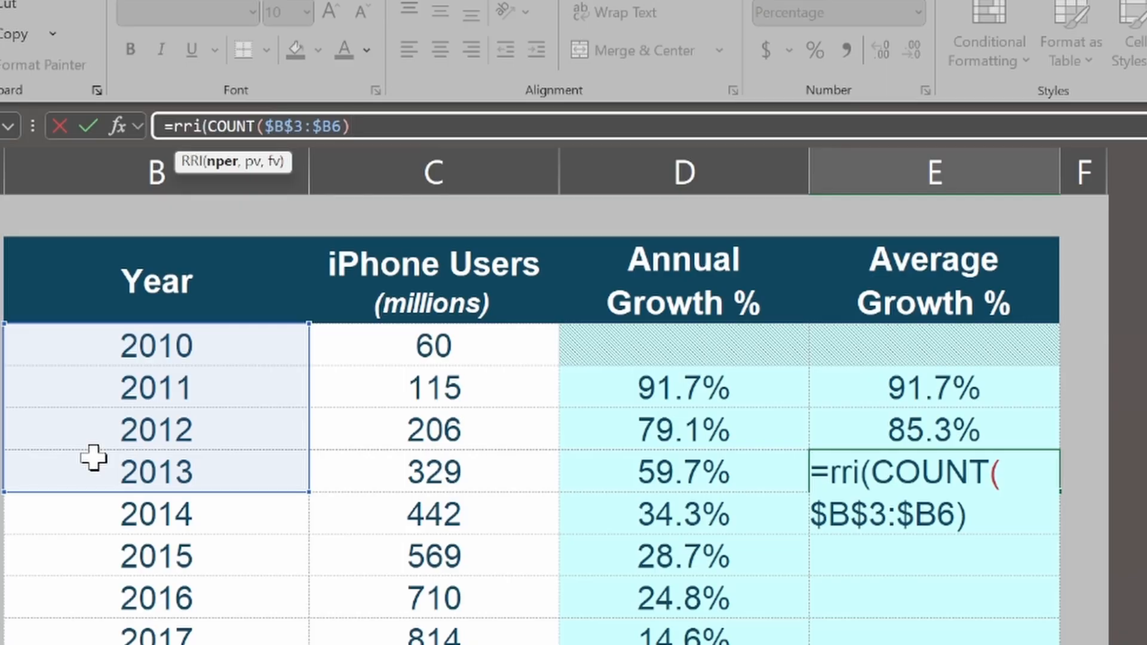
Complete the E6 formula as =RRI(COUNT($B$3:$B6)-1,$C$3,C6), with an absolute starting value and a relative ending value.
text(-1,)
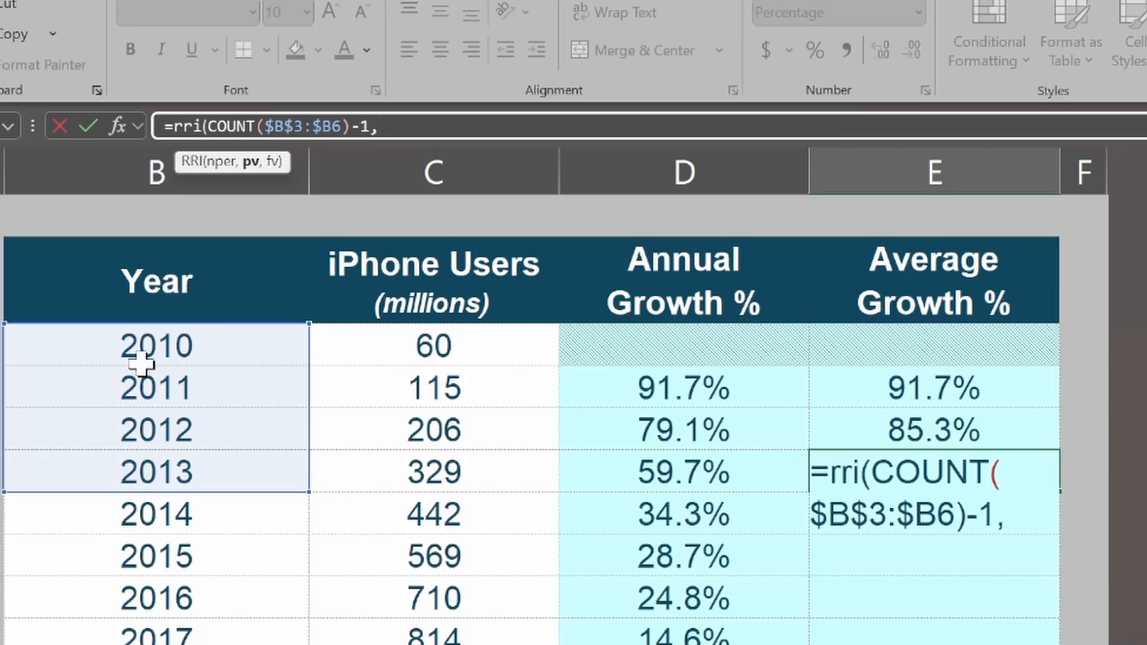
click(434, 343)
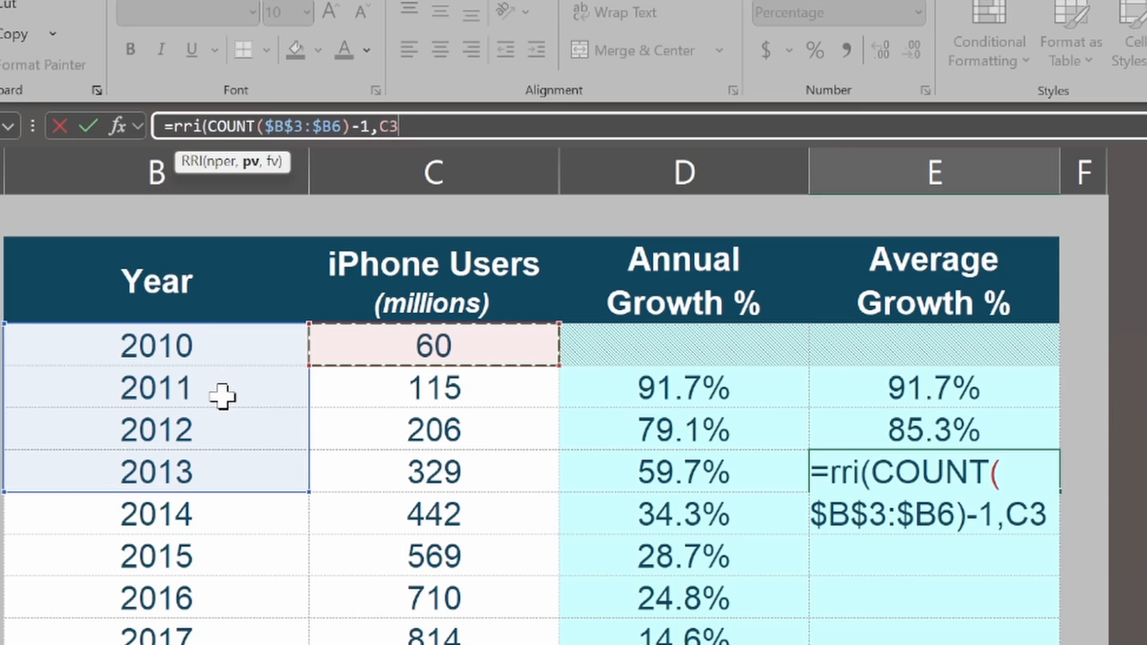
key(F4)
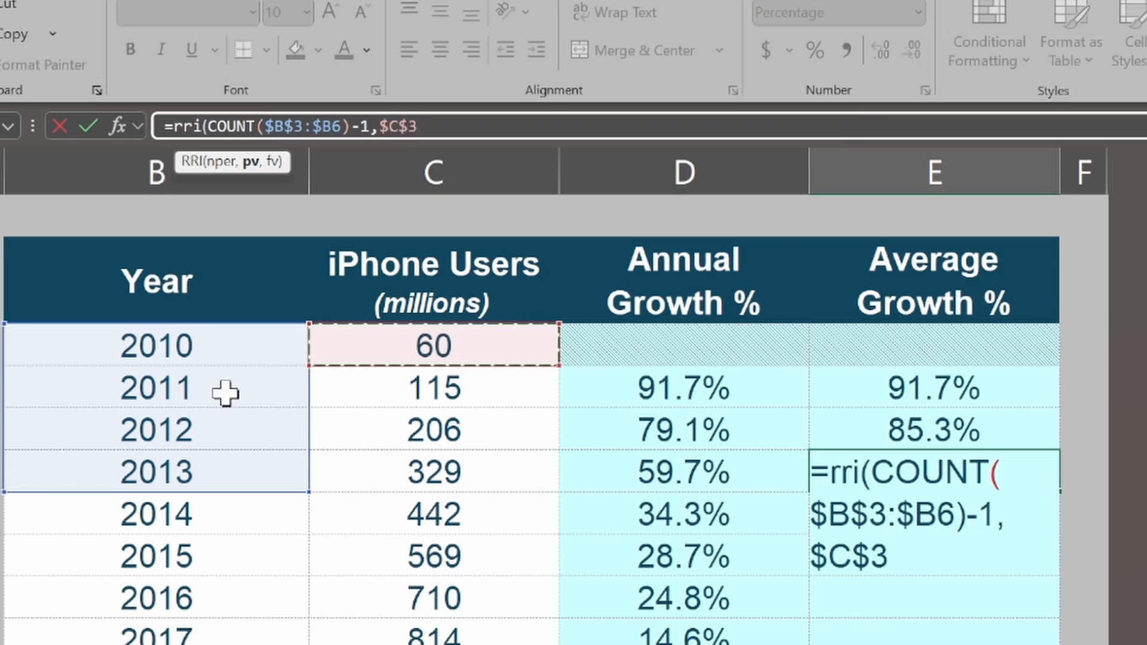
text(,)
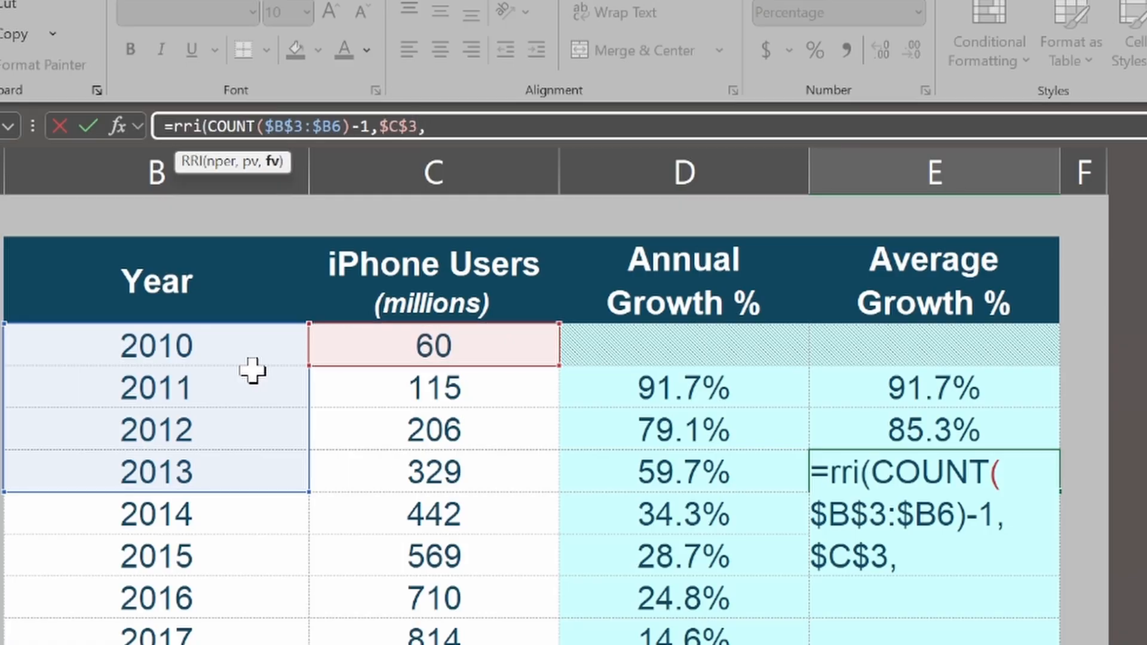
click(410, 474)
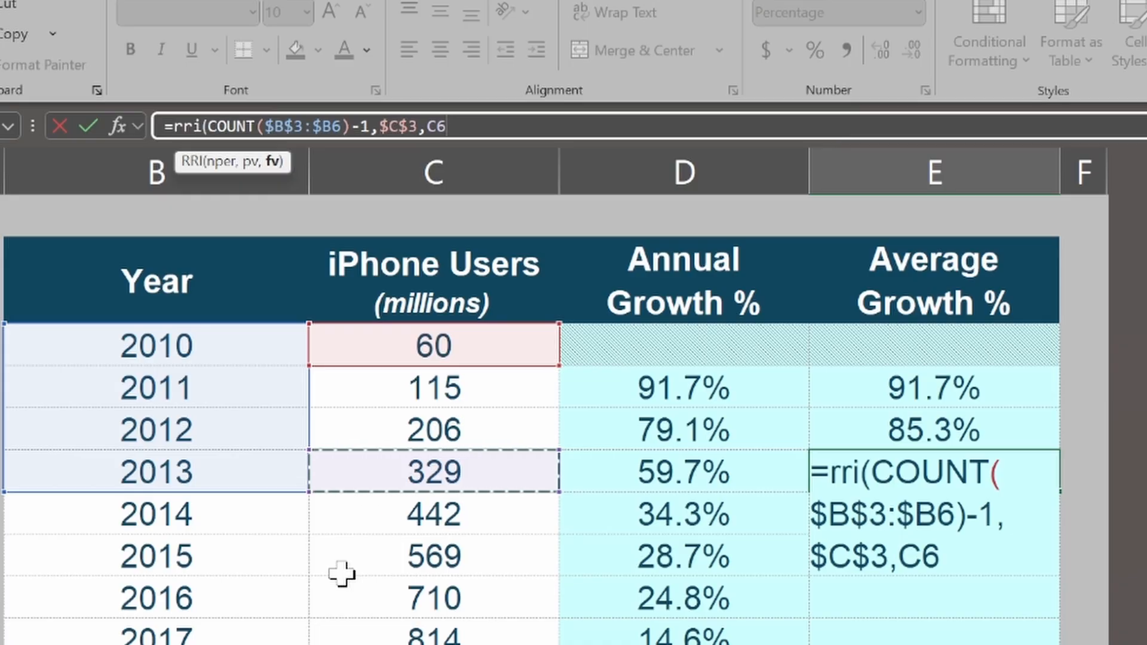
text())
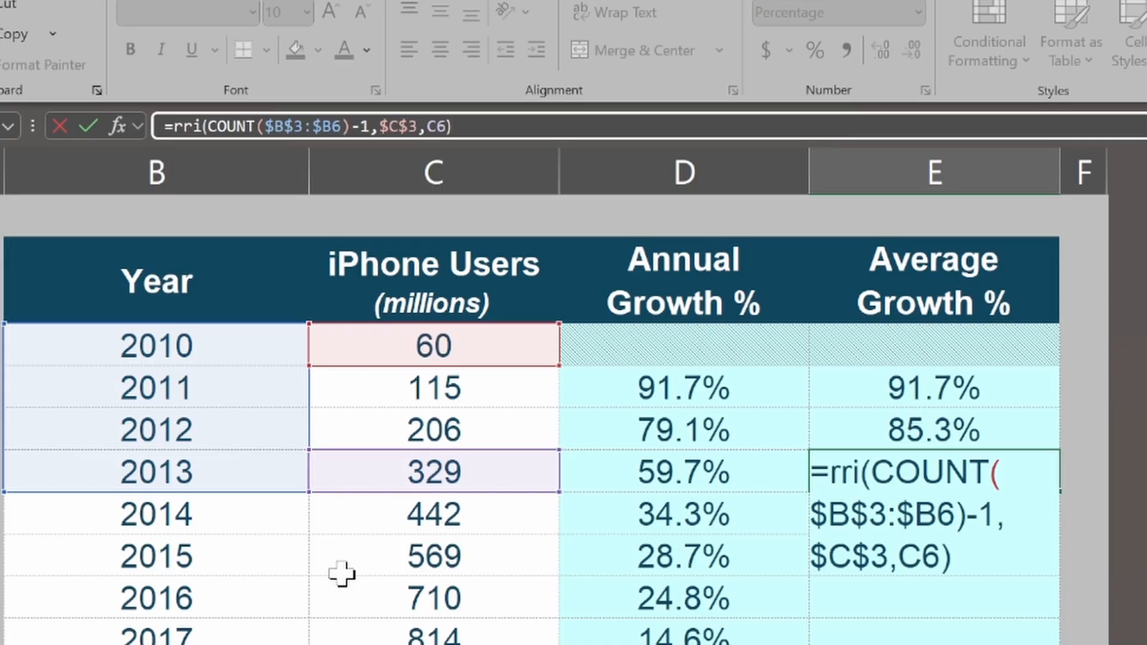
key(Return)
key(Up)
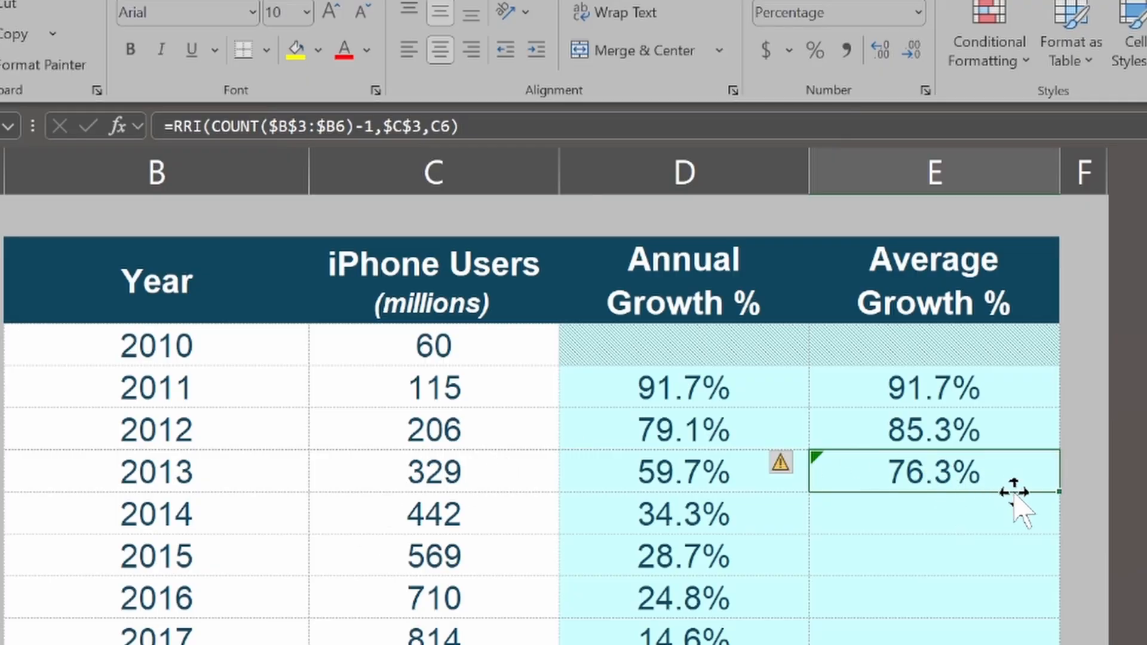
Compare the average growth formulas in E4 and E6 with the annual growth values in D4:D6.
click(899, 389)
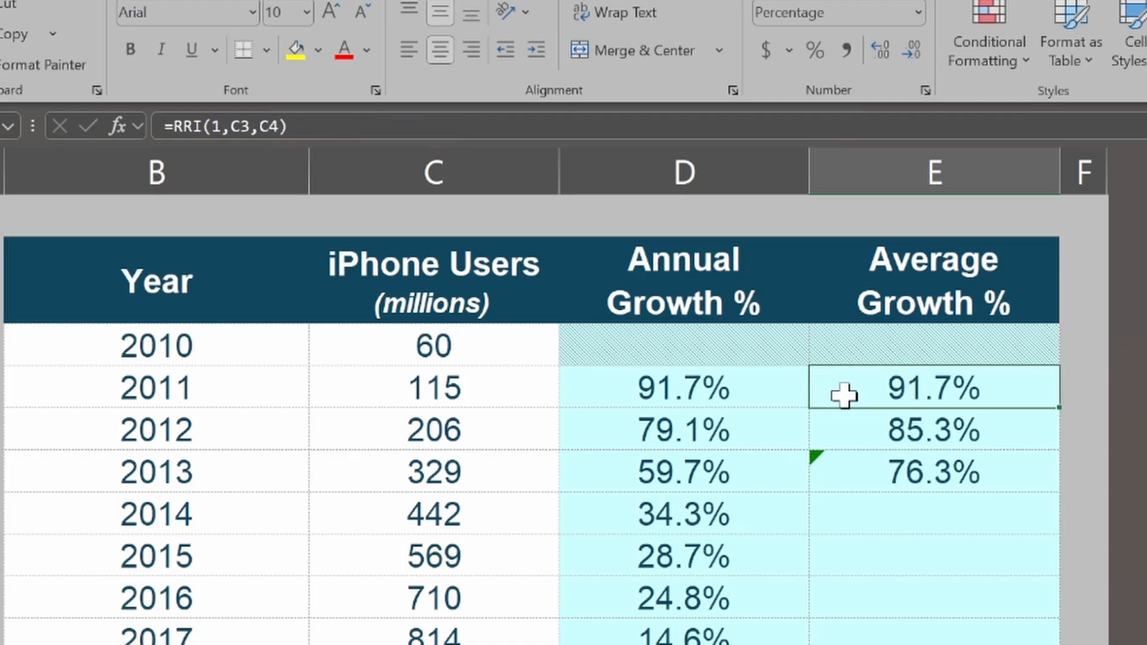
click(893, 469)
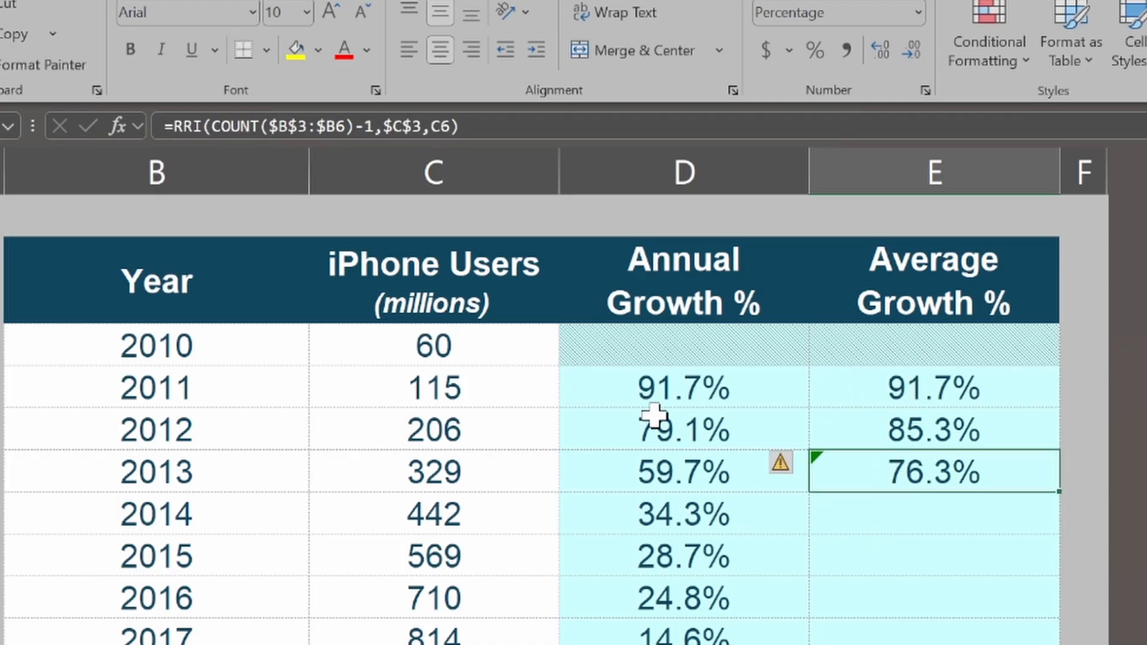
drag(657, 388, 660, 472)
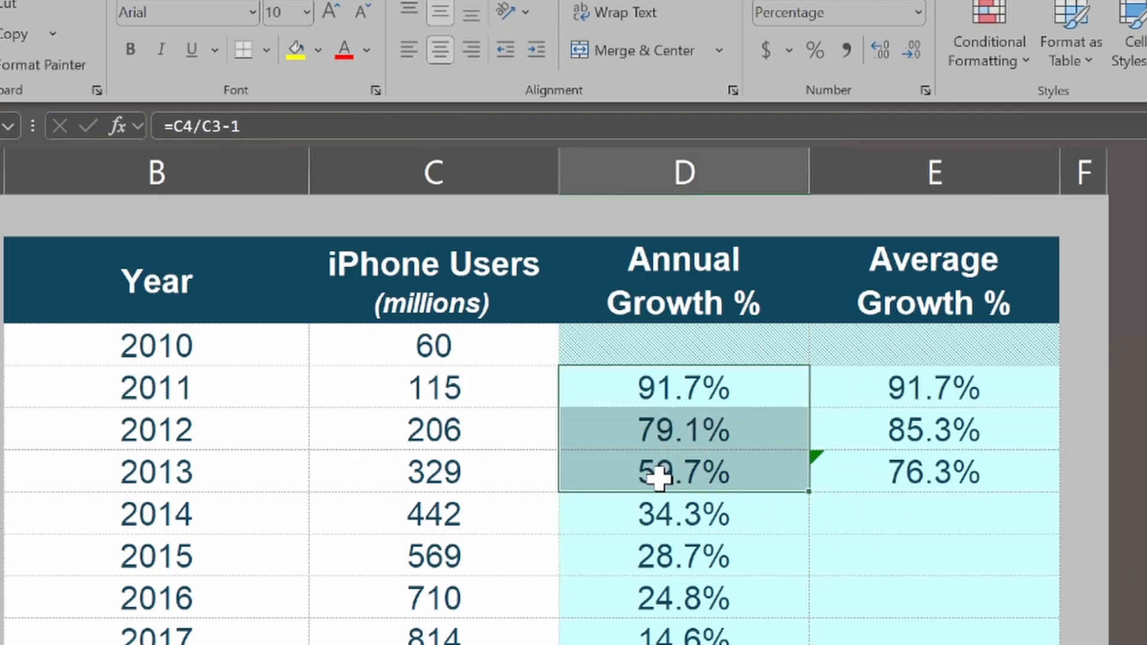
Fill the E6 average growth formula down through E16 to cover every year to 2023.
click(908, 470)
drag(1045, 489, 1041, 644)
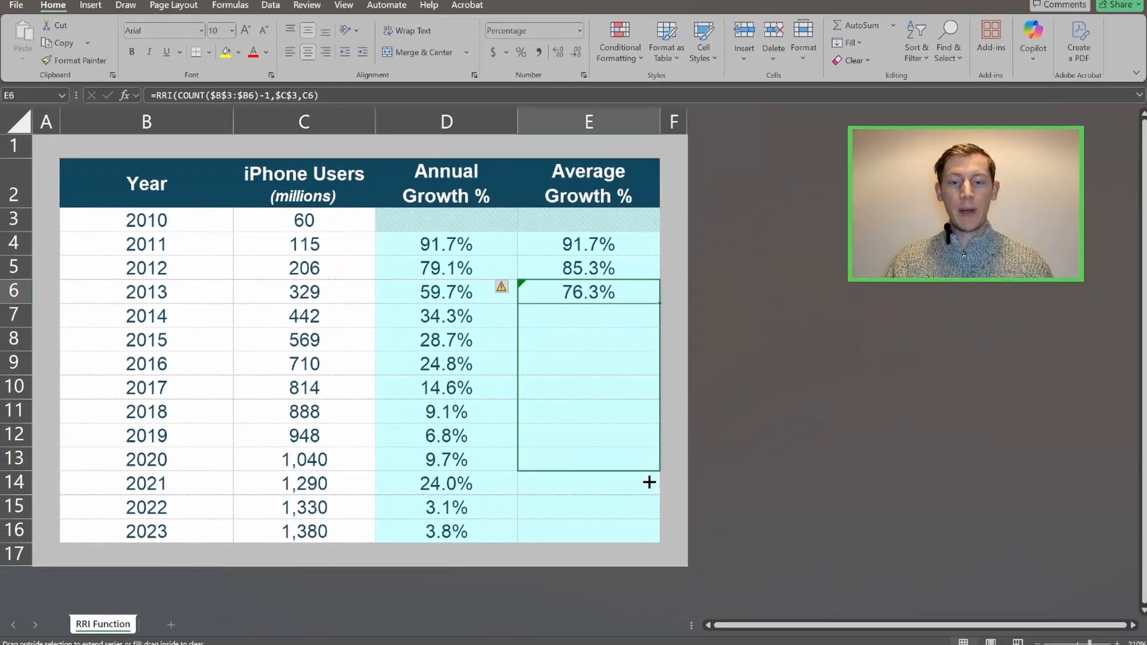
drag(650, 482, 650, 541)
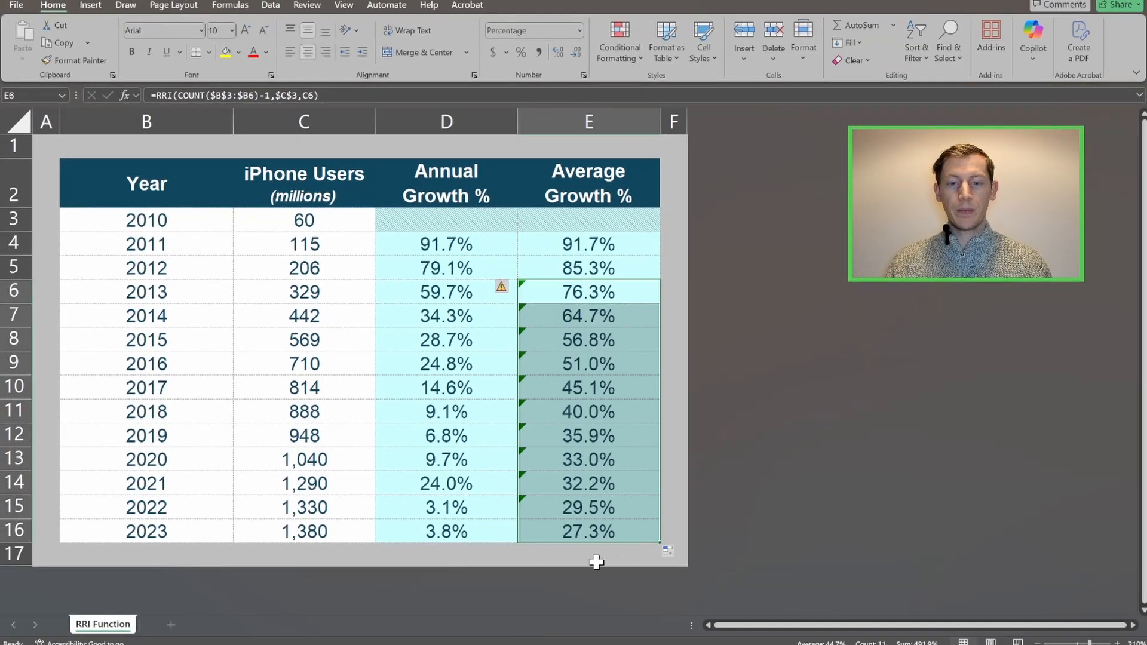
Check which year and user cells the copied RRI formula in E16 references.
click(588, 532)
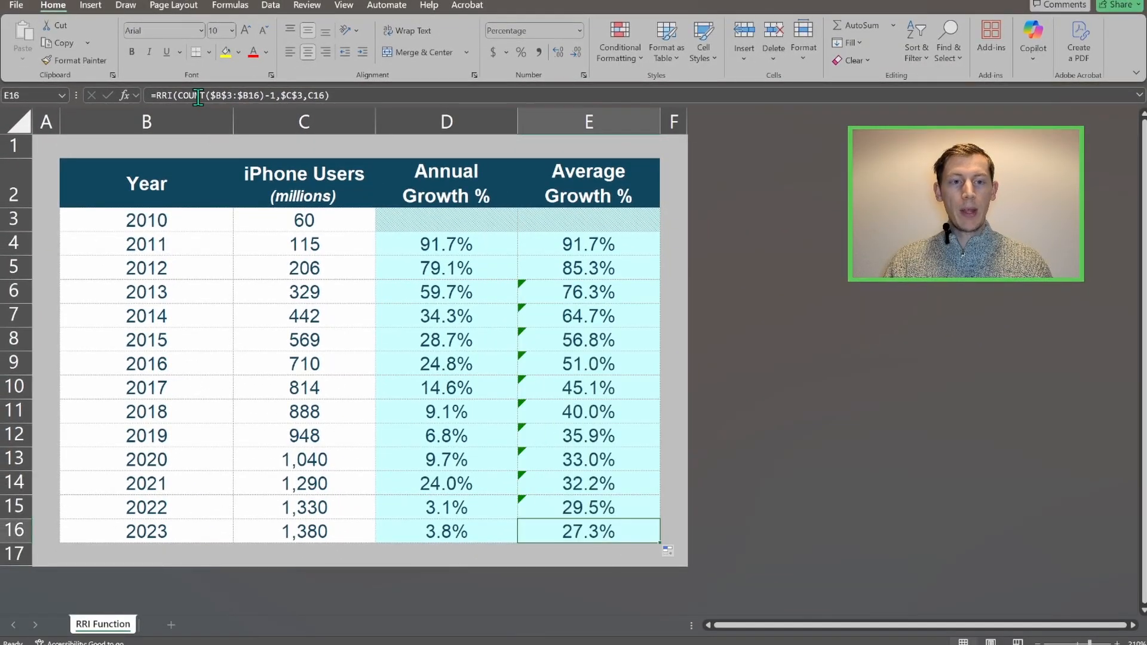
click(241, 95)
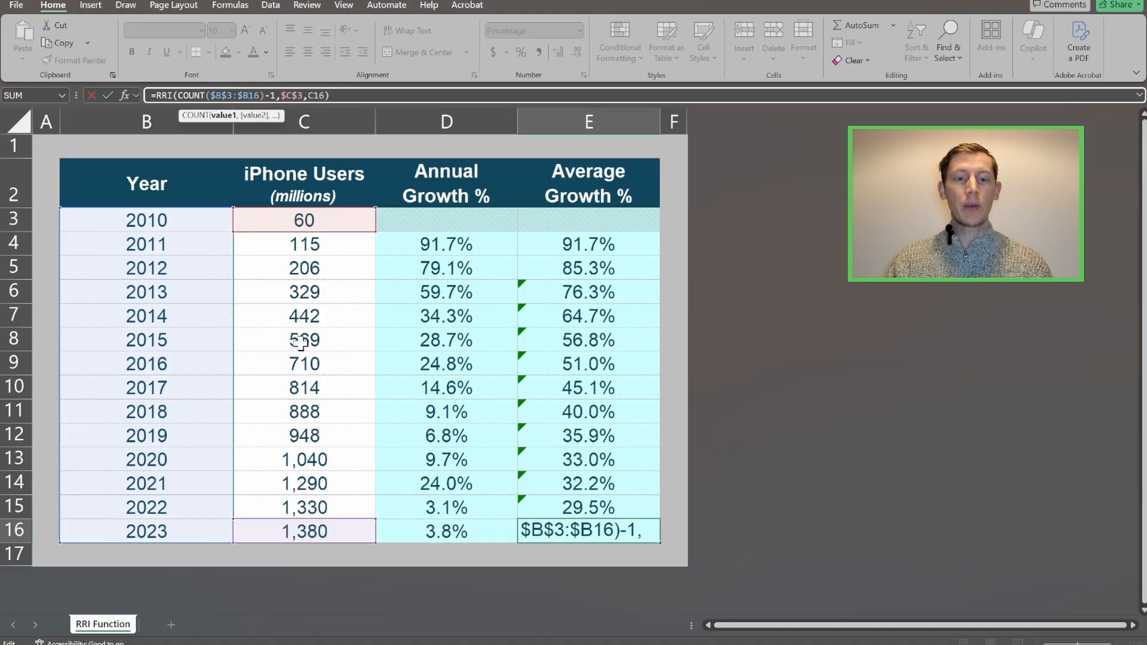
key(Return)
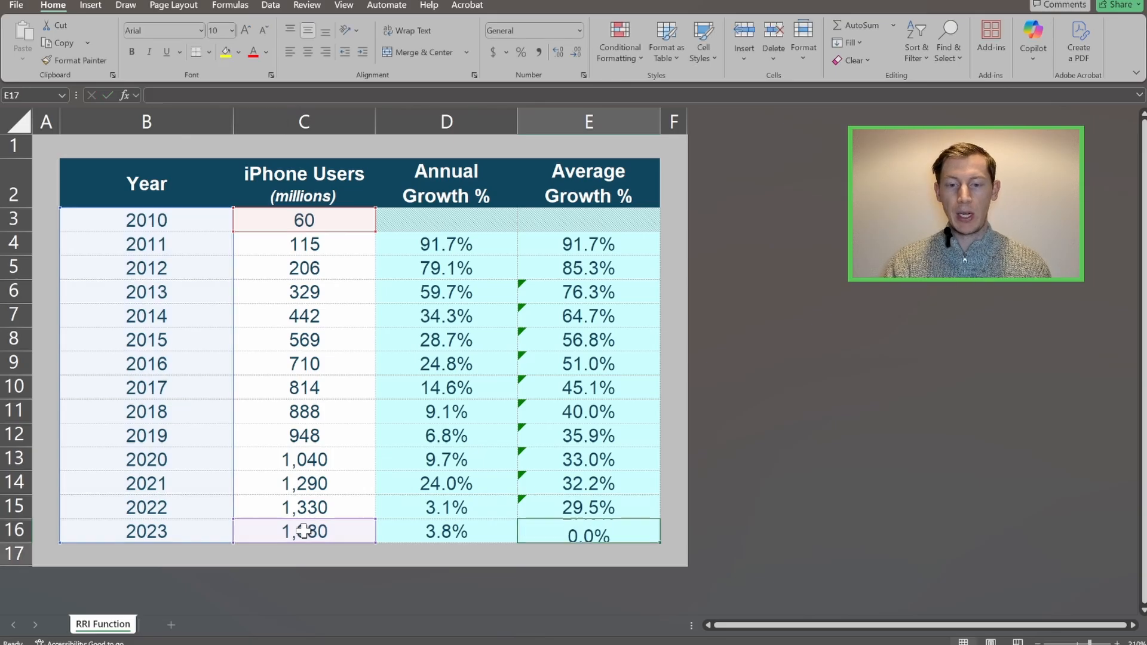
key(Up)
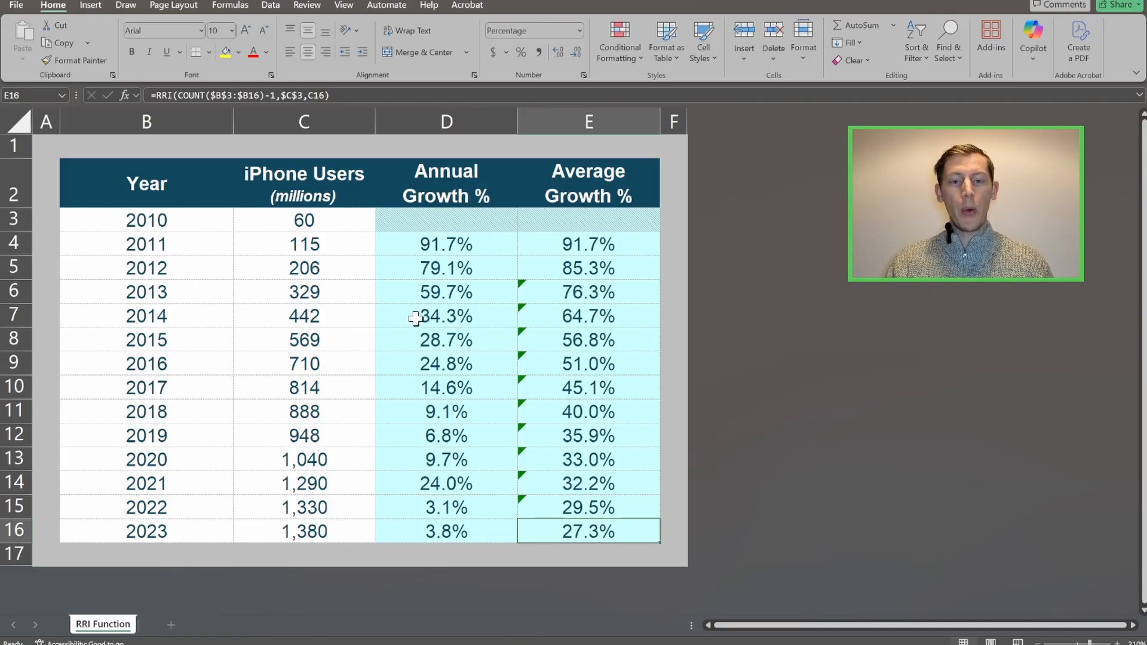
Examine the annual growth values of recent years against the 2010-based average growth in E12 and E16.
click(410, 535)
click(425, 505)
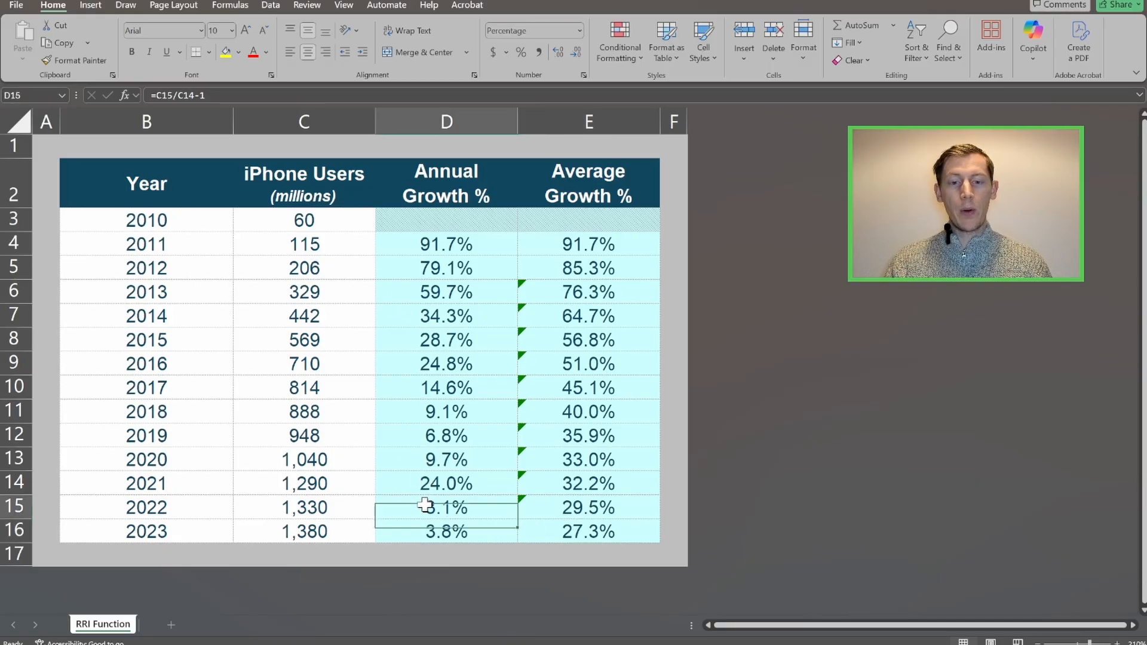
click(434, 481)
click(438, 461)
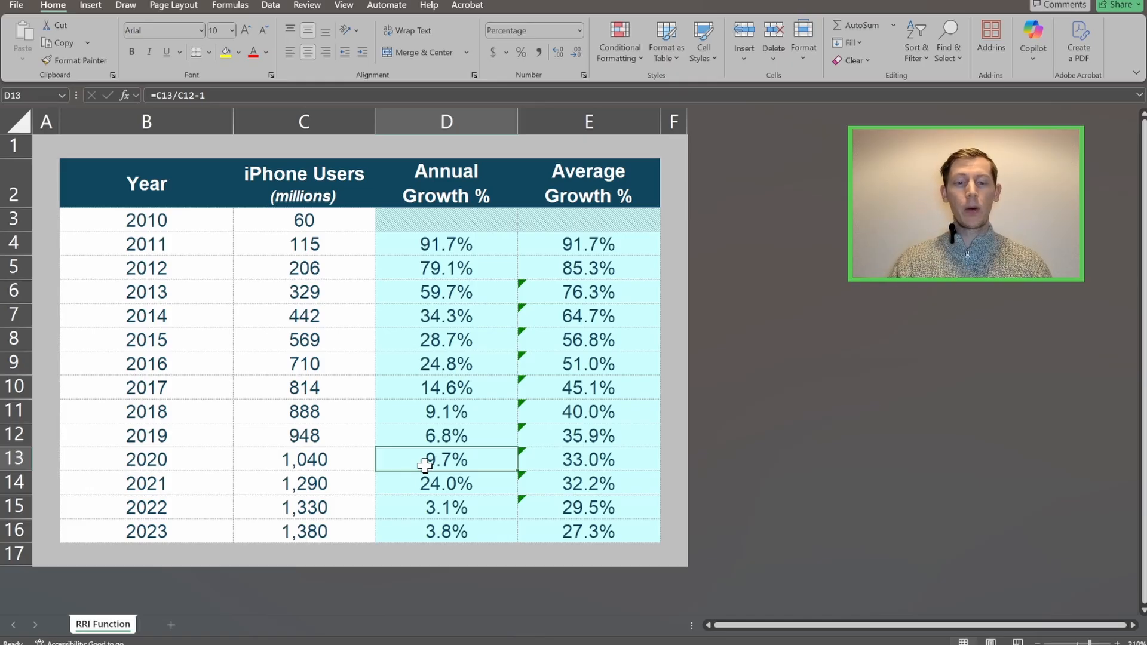
click(418, 386)
click(412, 412)
click(540, 437)
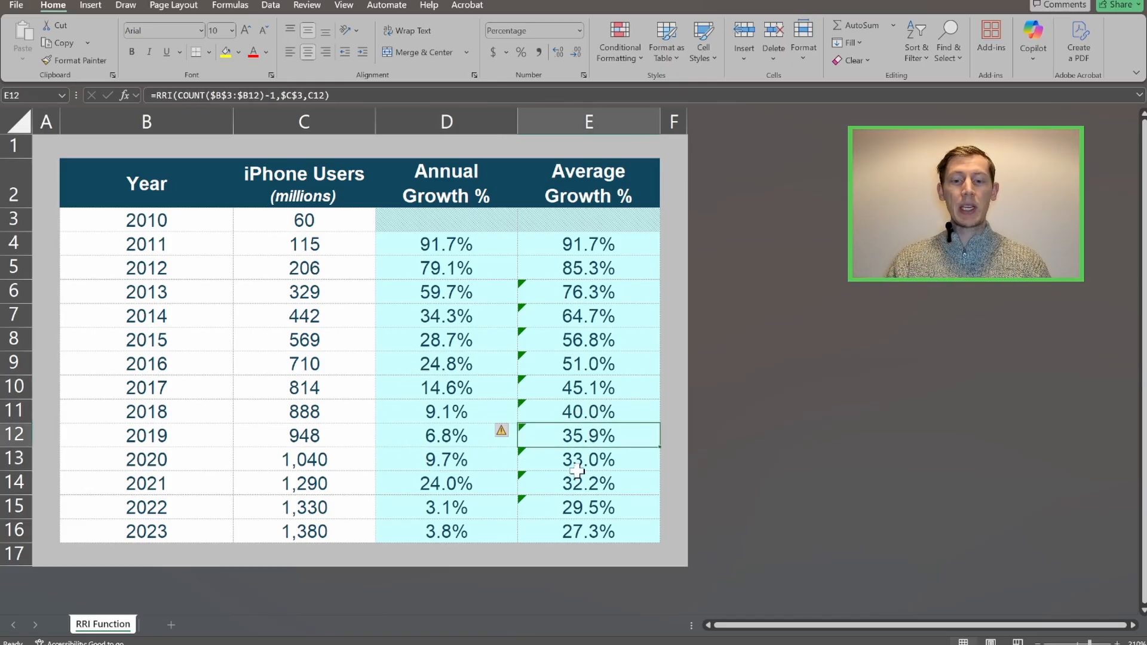
click(553, 536)
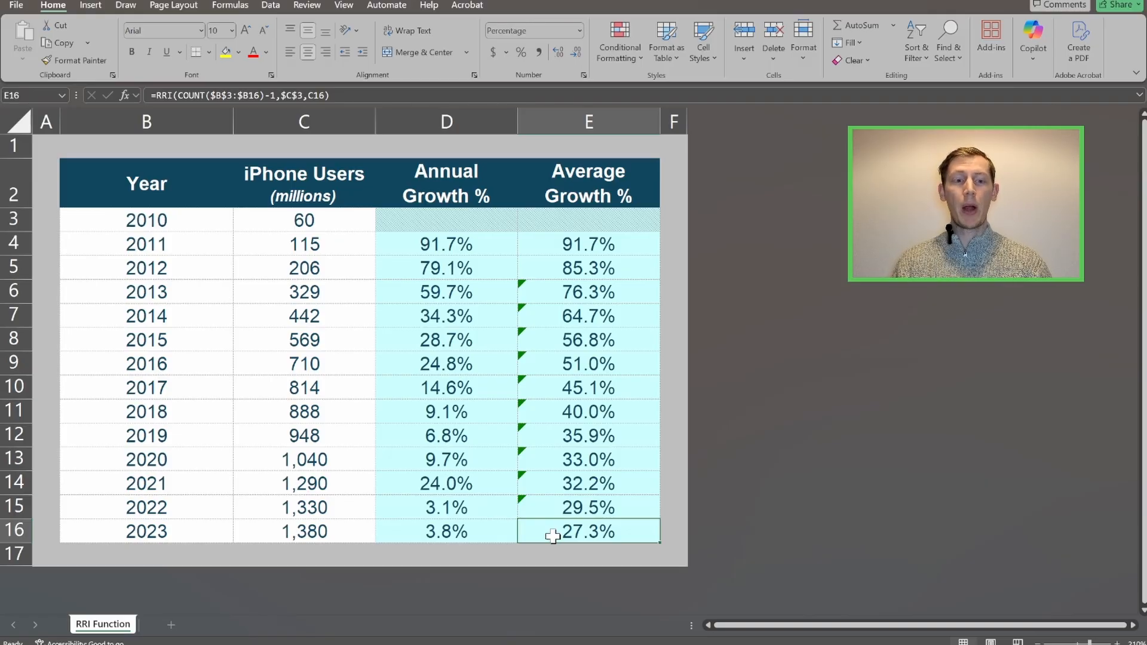
click(167, 220)
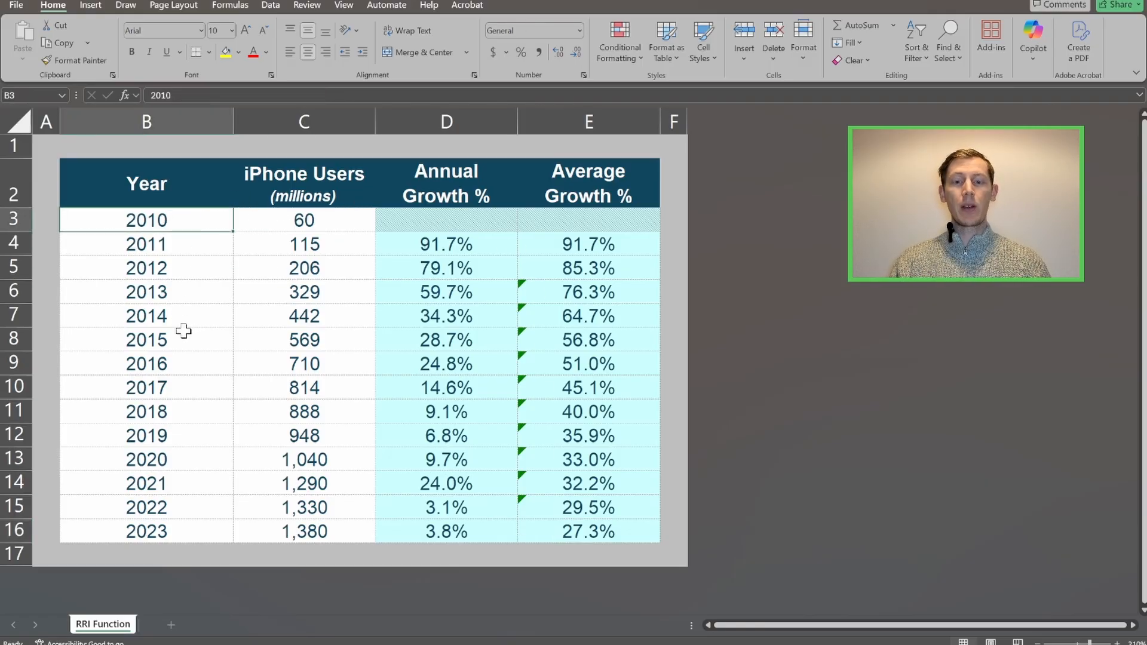
click(574, 541)
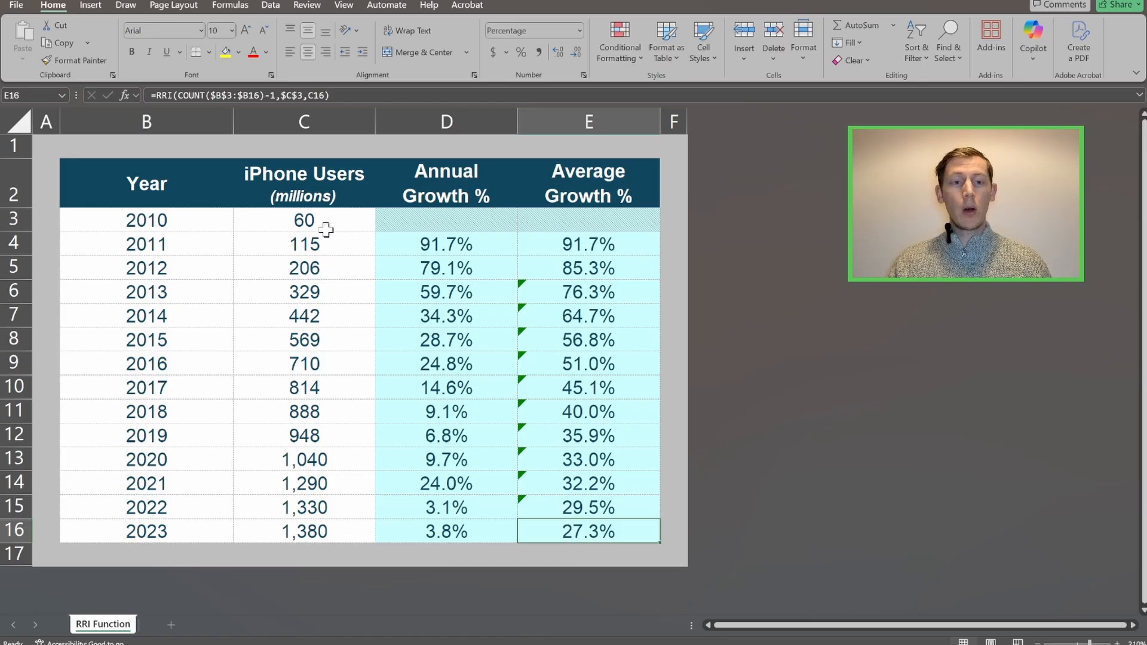
Change the E16 formula's starting point to 2021, giving =RRI(COUNT($B$14:$B16)-1,$C$14,C16).
click(238, 97)
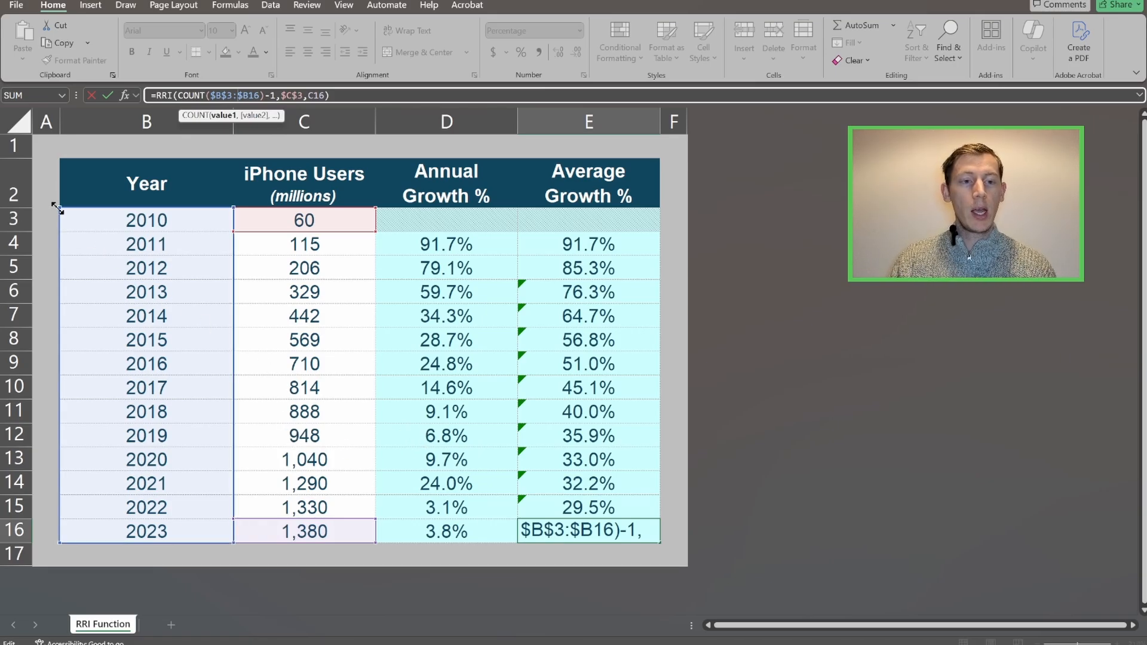
drag(58, 210, 69, 475)
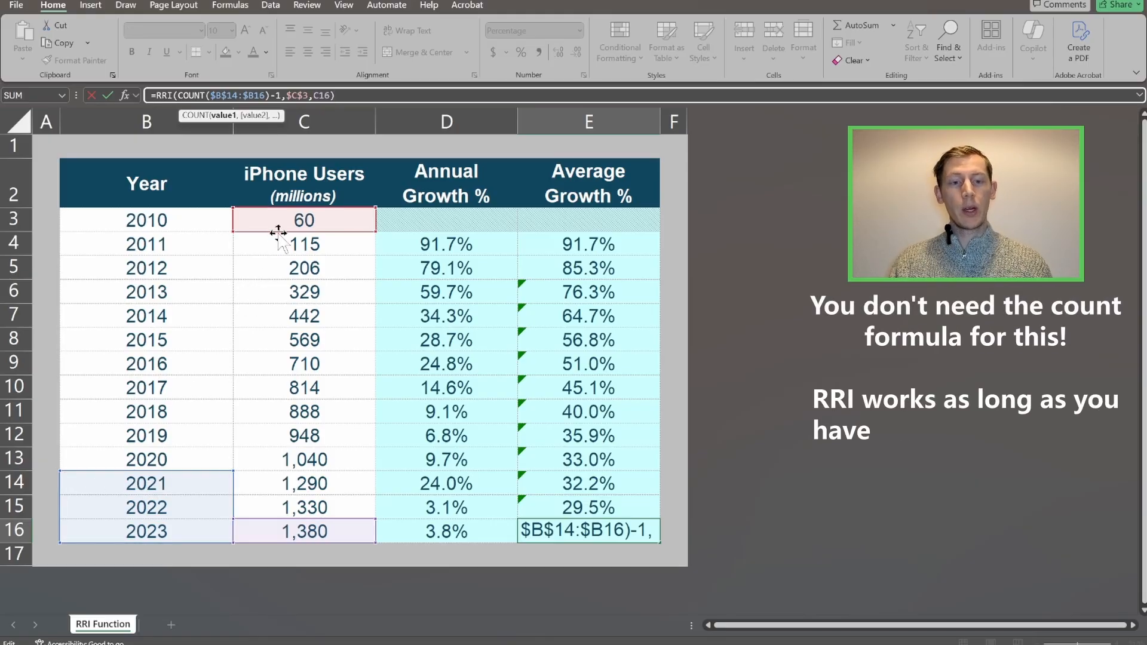
drag(277, 230, 249, 481)
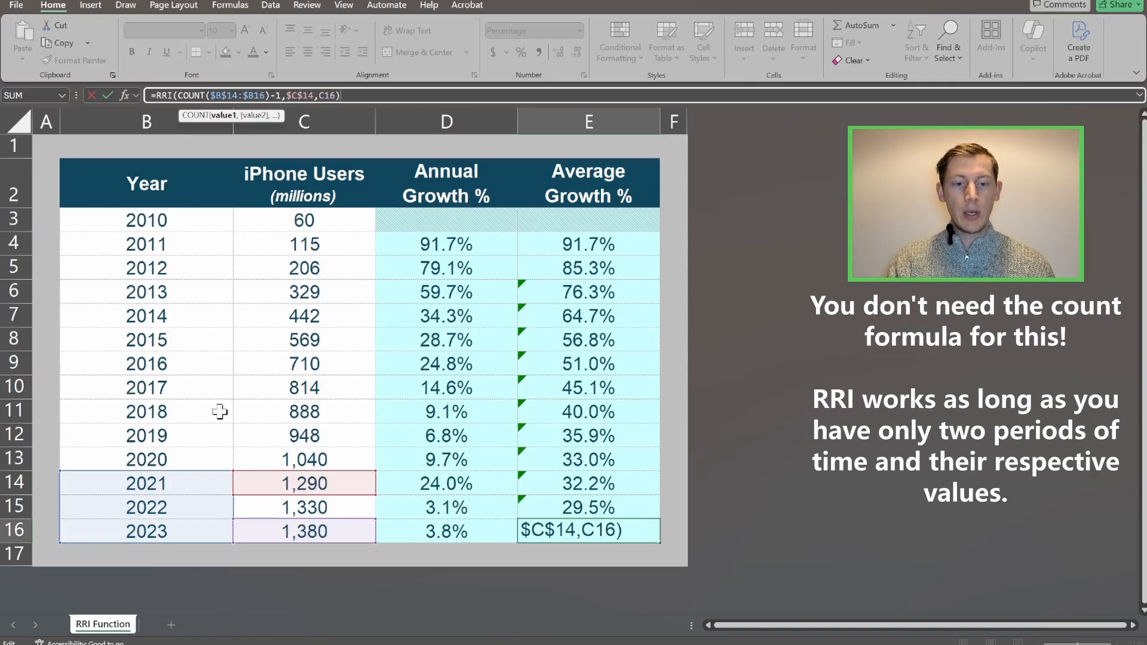
key(ctrl+Return)
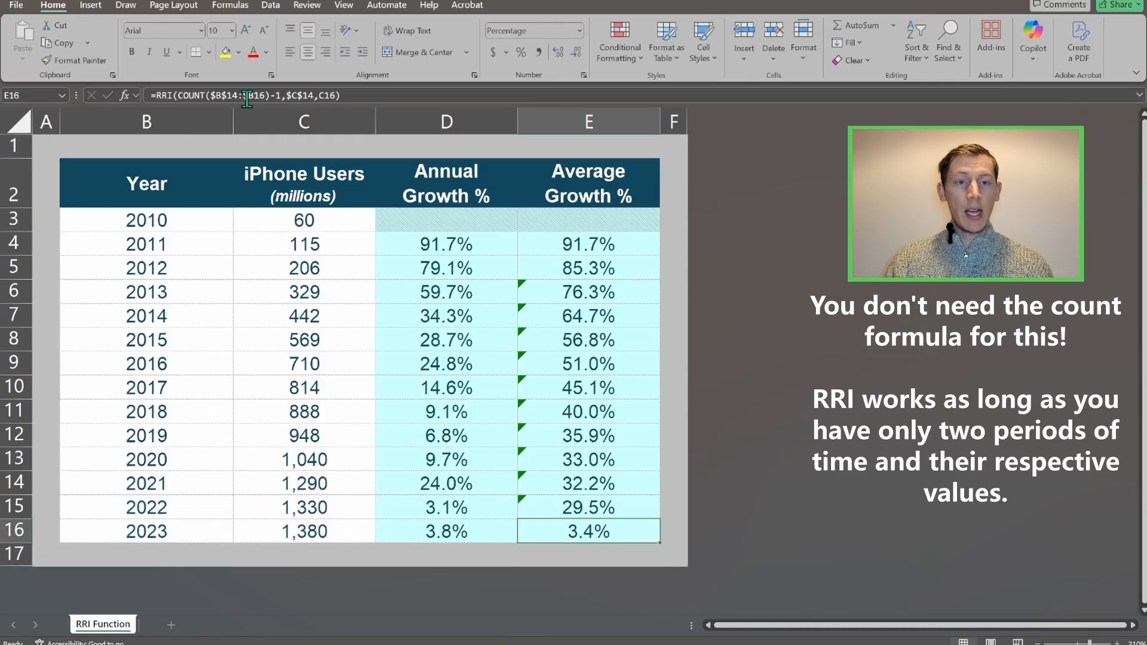
Review the cell references in E16's revised formula and the entries in the Year column.
click(247, 99)
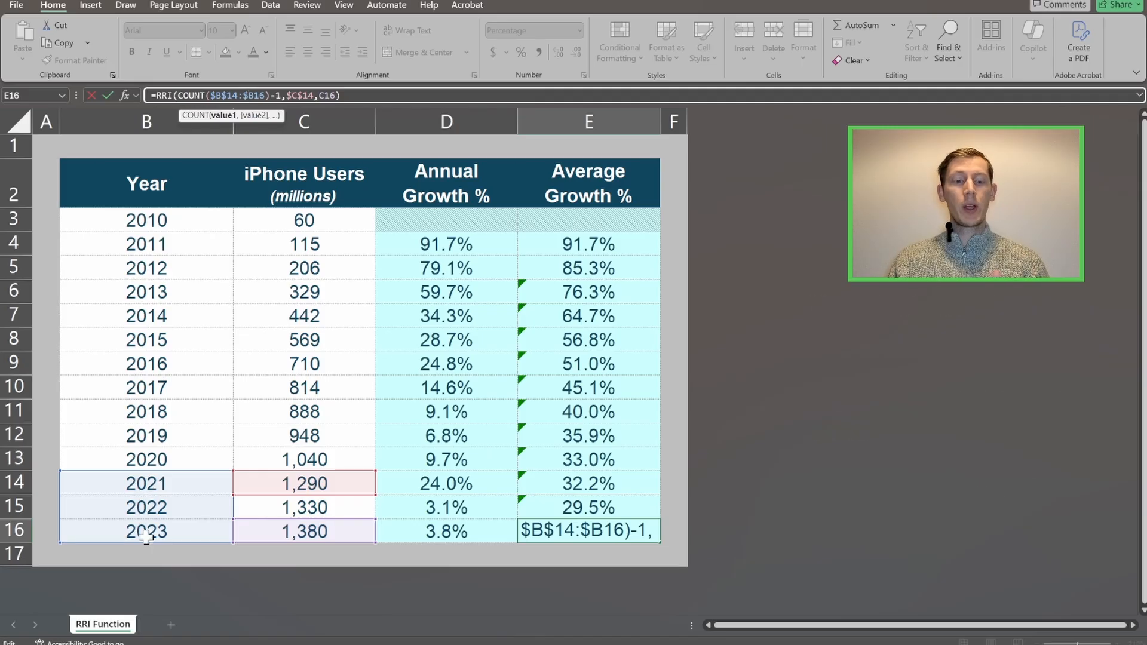
key(Escape)
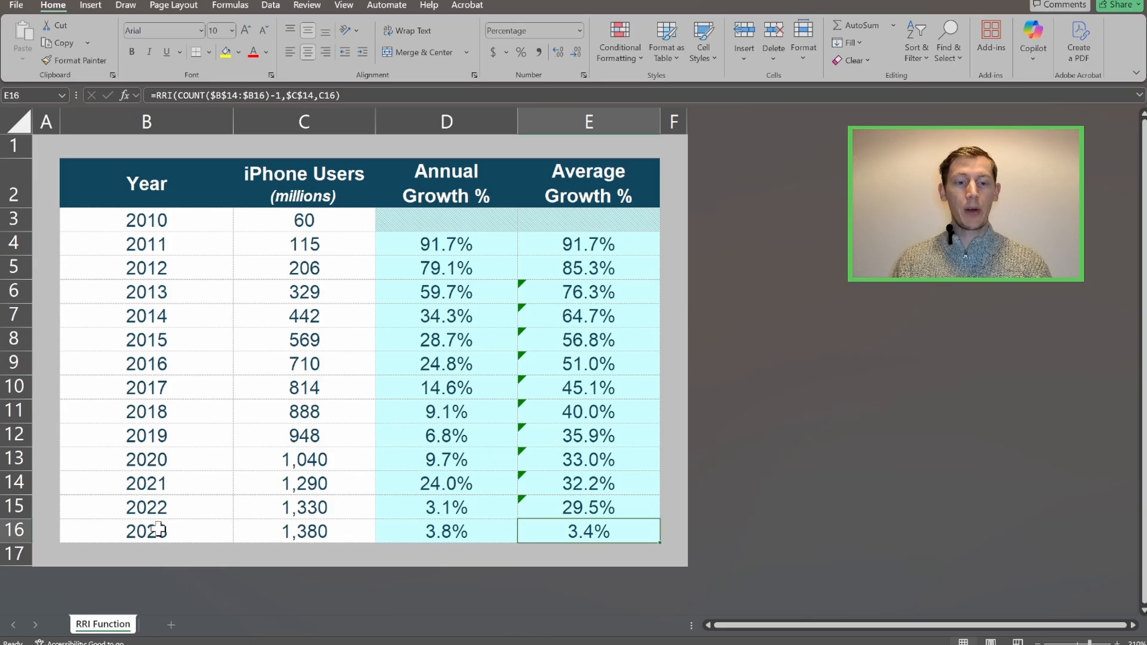
click(143, 364)
click(117, 431)
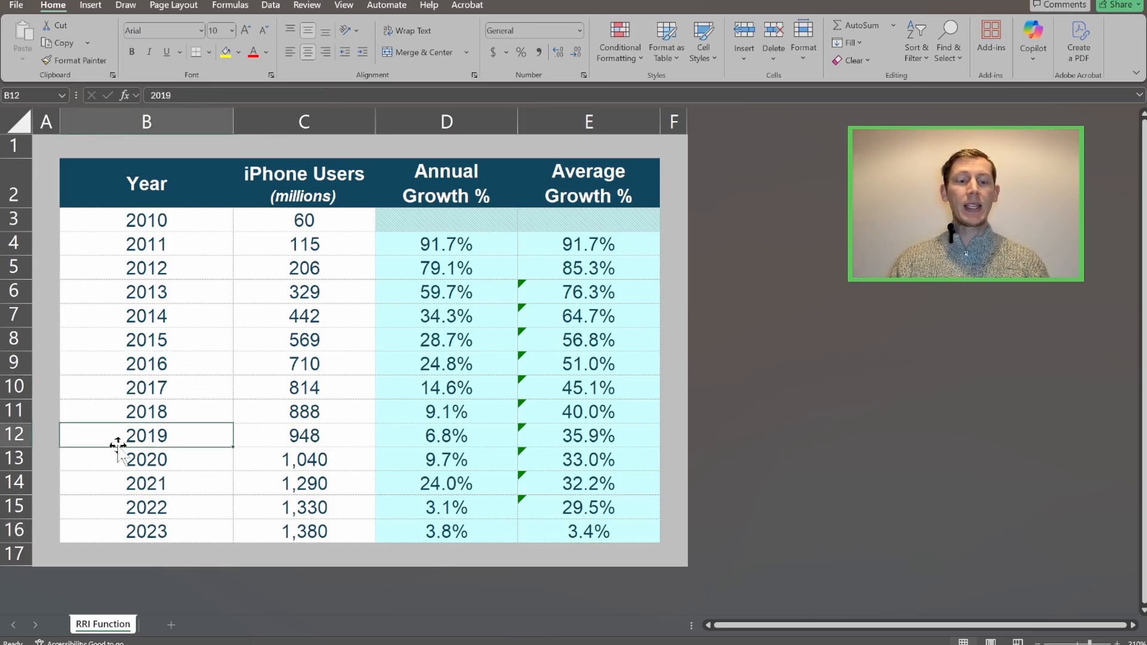